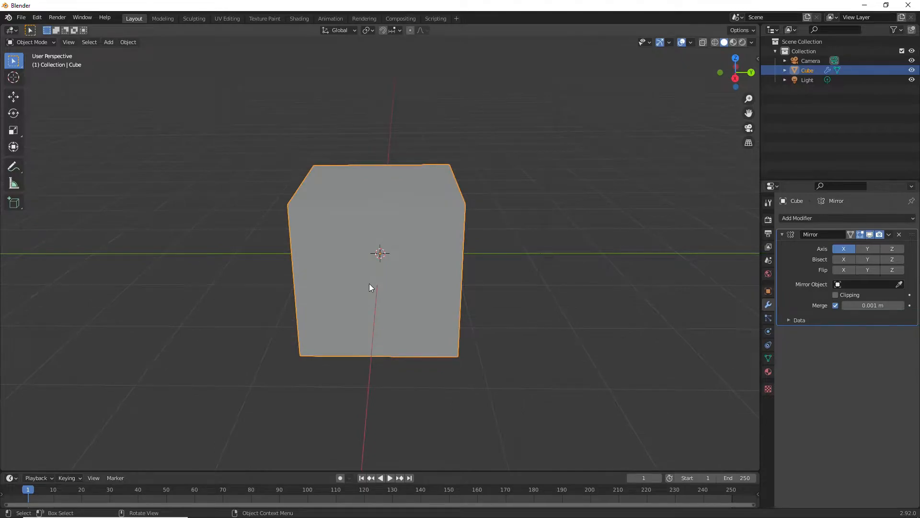
scroll(368, 286, down, 3)
scroll(369, 287, up, 5)
scroll(368, 286, down, 3)
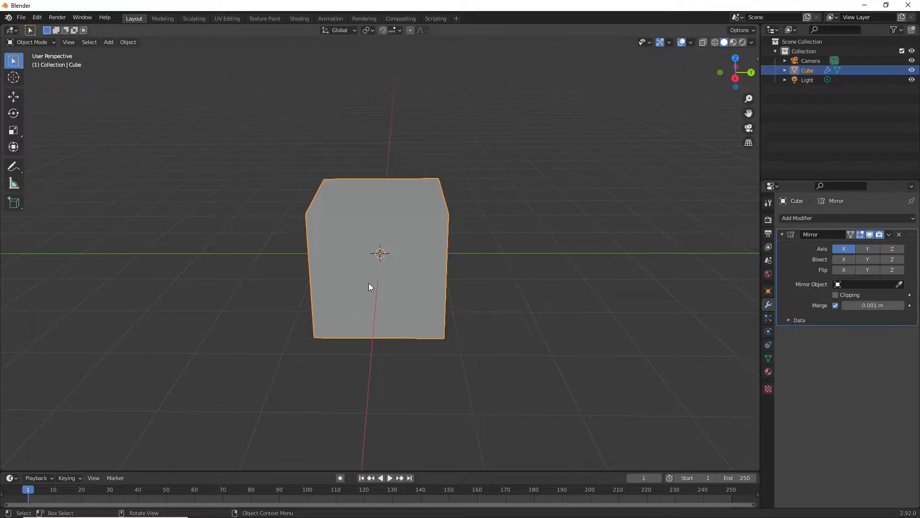
scroll(369, 286, down, 3)
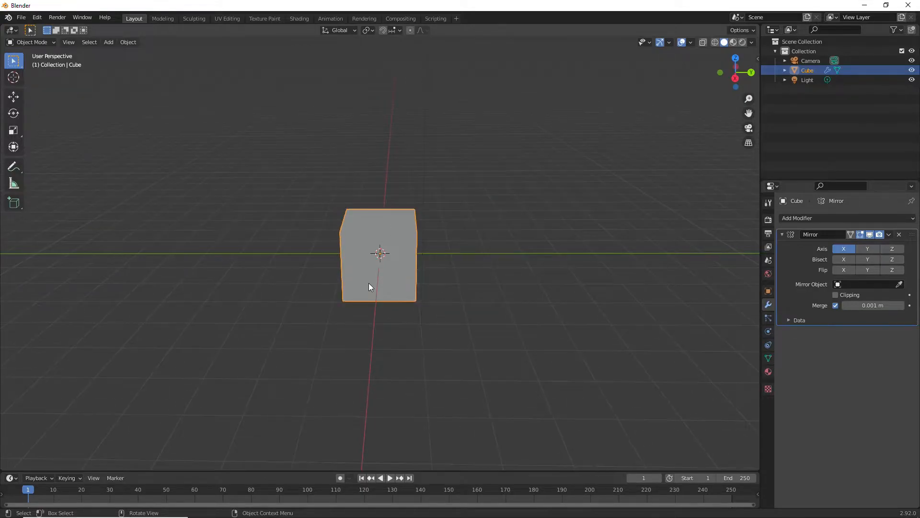
scroll(369, 283, up, 1)
middle_drag(369, 282, 354, 237)
scroll(368, 246, up, 3)
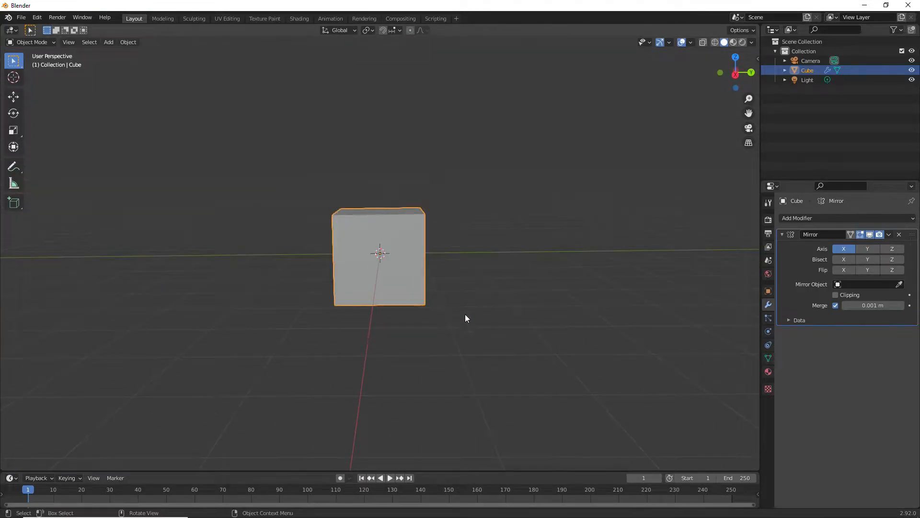
Step: In Edit Mode, add one centred vertical loop cut that divides the cube into two halves along the Y axis
key(Tab)
scroll(446, 305, up, 3)
scroll(409, 288, down, 3)
scroll(353, 282, down, 4)
middle_drag(354, 282, 348, 299)
scroll(360, 292, up, 4)
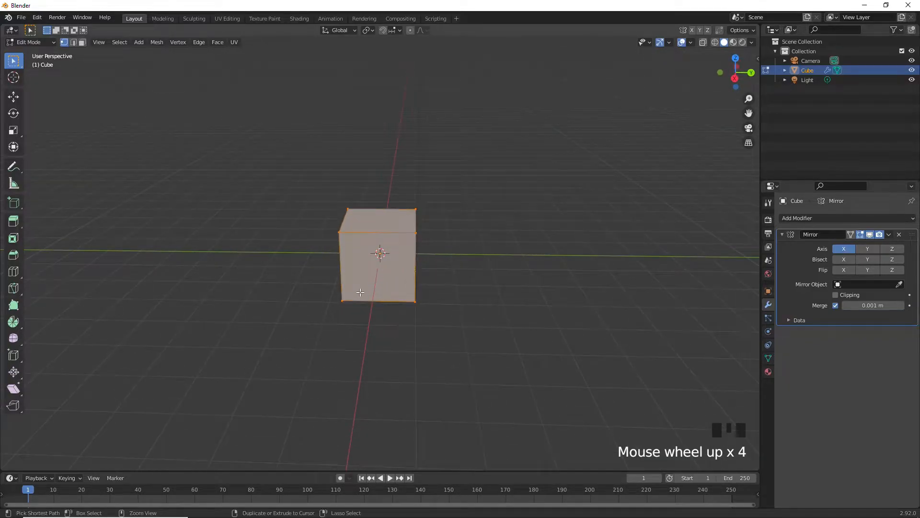
key(ctrl+r)
click(361, 291)
right_click(361, 291)
scroll(361, 292, down, 2)
mouse_move(364, 312)
middle_down()
mouse_move(376, 302)
mouse_move(380, 310)
middle_up()
scroll(394, 198, up, 6)
scroll(369, 261, down, 4)
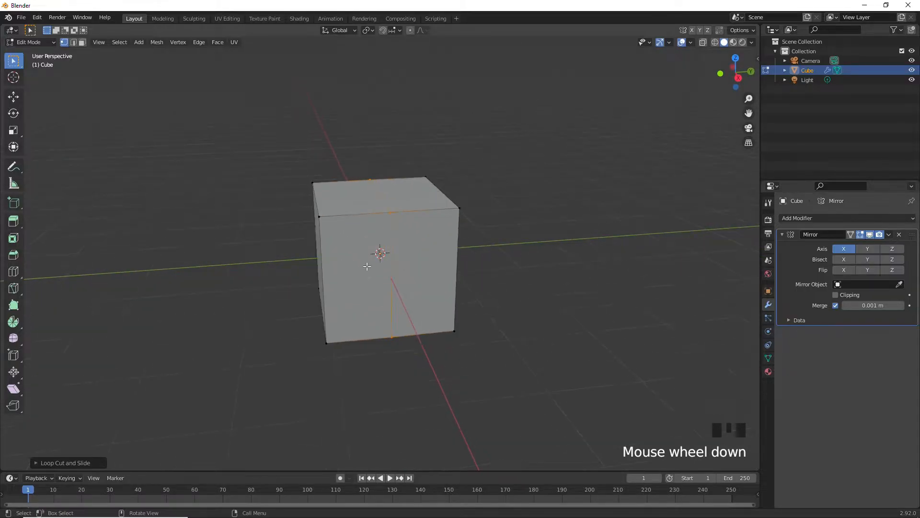
Step: In the right orthographic view, enable X-ray and box-select the cube's vertices on the negative Y side
key(KP_1)
scroll(366, 282, up, 4)
middle_drag(366, 282, 453, 323)
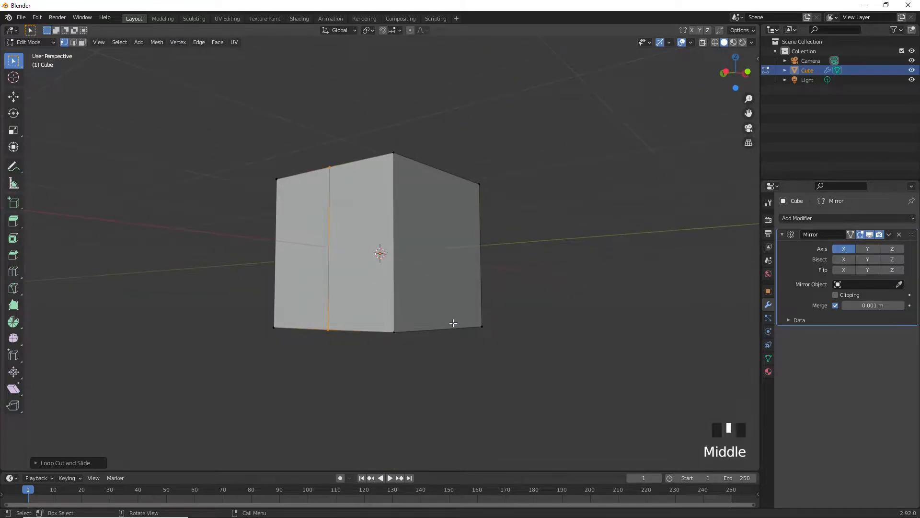
key(KP_3)
scroll(429, 331, up, 2)
scroll(363, 208, down, 7)
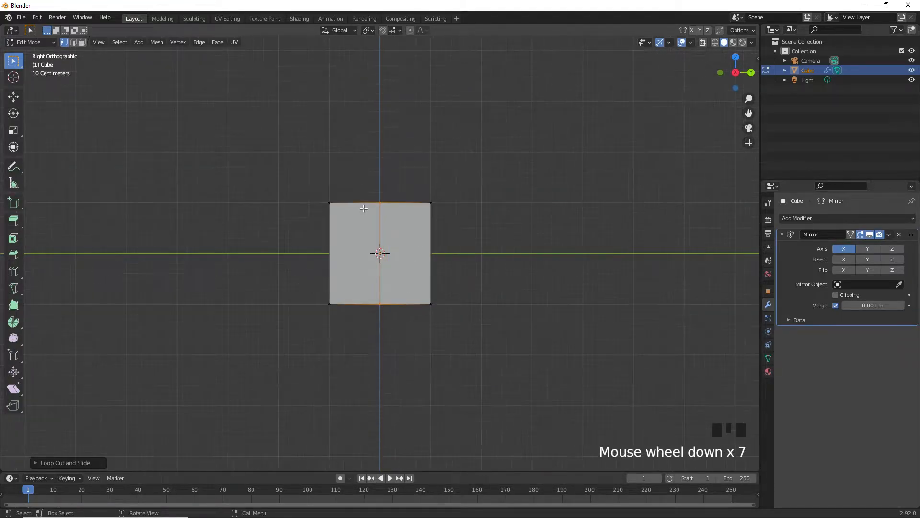
click(703, 43)
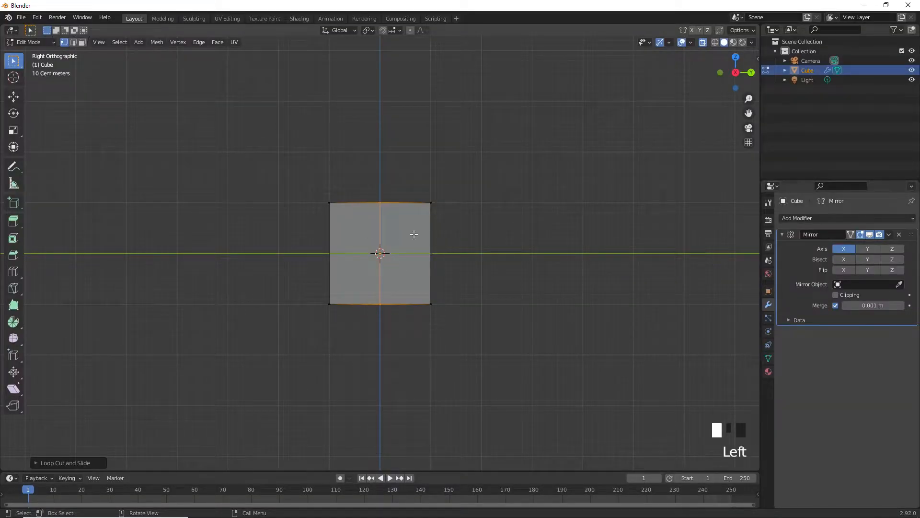
drag(243, 142, 347, 336)
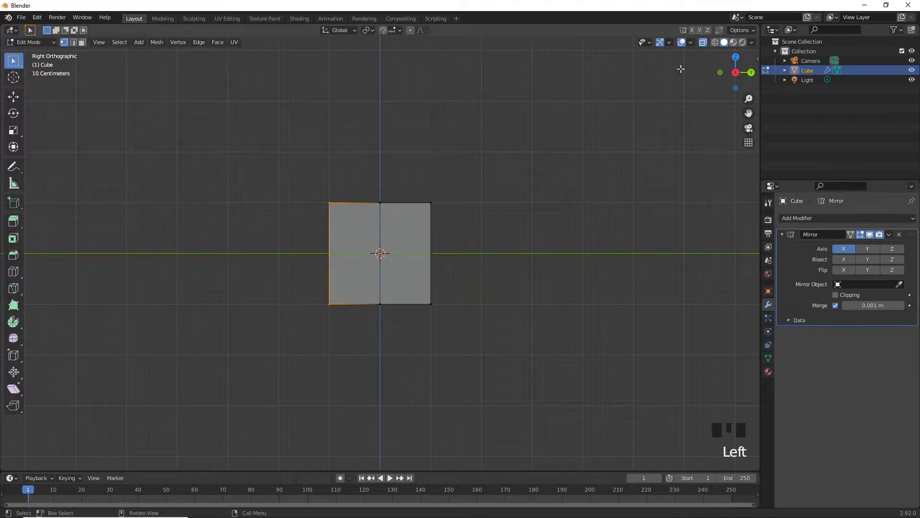
Step: Disable X-ray, box-select the negative Y side again, and check from an angle which vertices are selected
click(703, 43)
drag(259, 153, 347, 320)
middle_drag(349, 316, 357, 295)
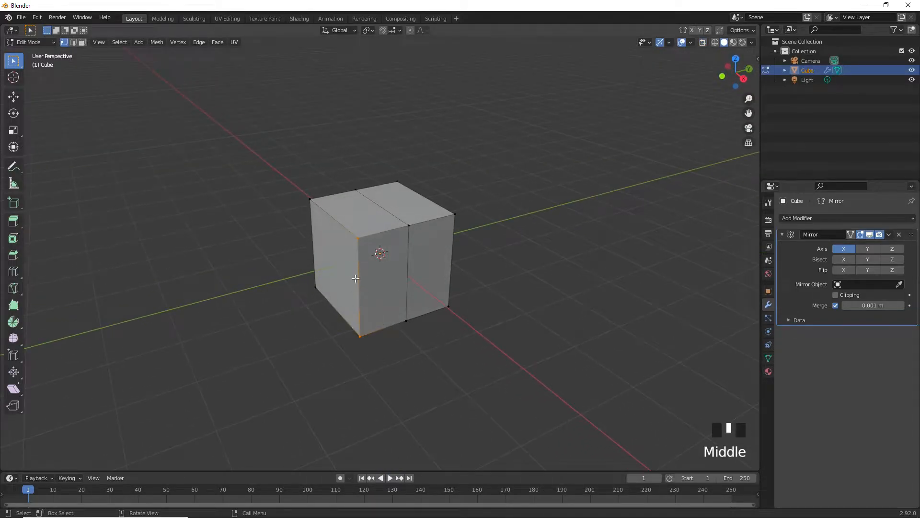
key(KP_3)
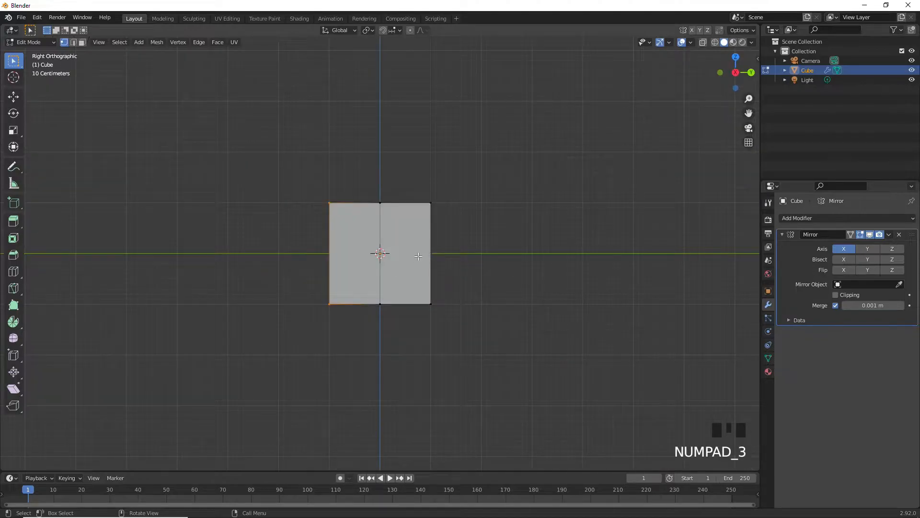
Step: With X-ray enabled, select all vertices on the cube's negative Y side and delete them
click(703, 42)
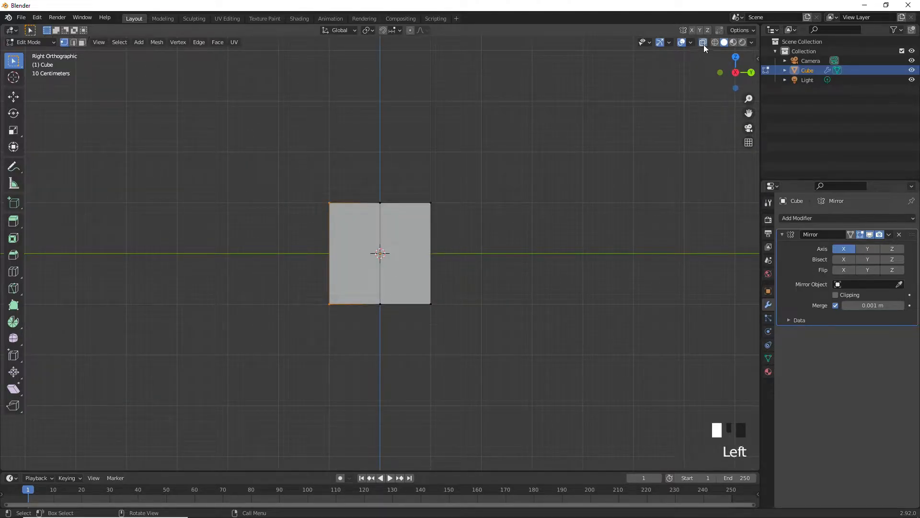
click(197, 200)
drag(224, 127, 376, 374)
middle_drag(376, 374, 403, 326)
key(KP_3)
scroll(283, 263, up, 5)
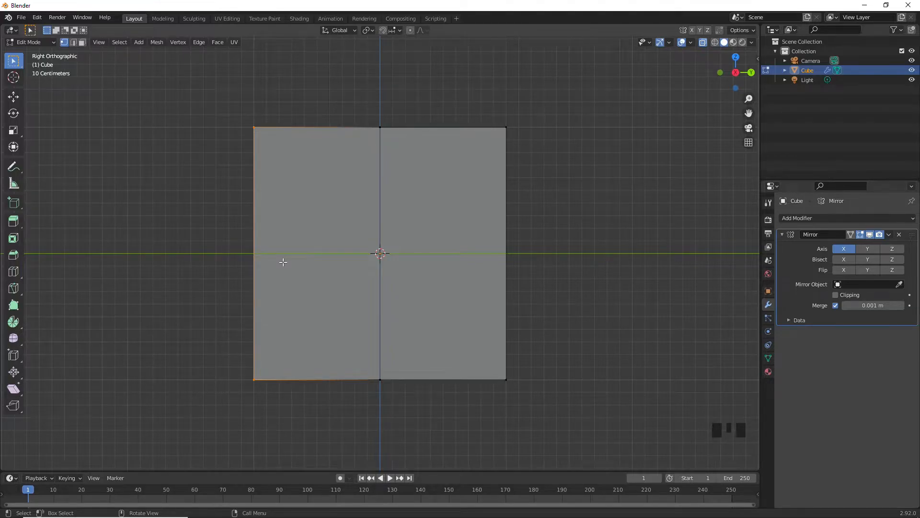
key(x)
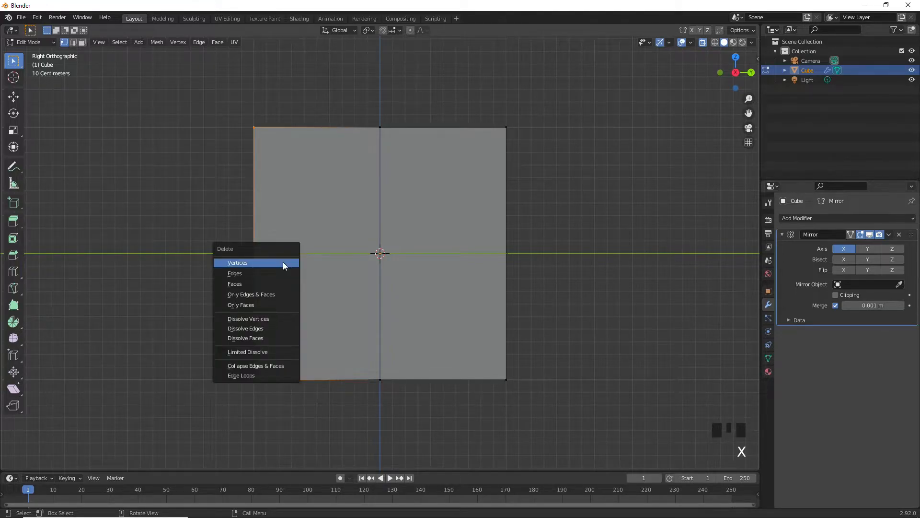
click(283, 262)
scroll(282, 261, down, 5)
middle_drag(283, 261, 367, 272)
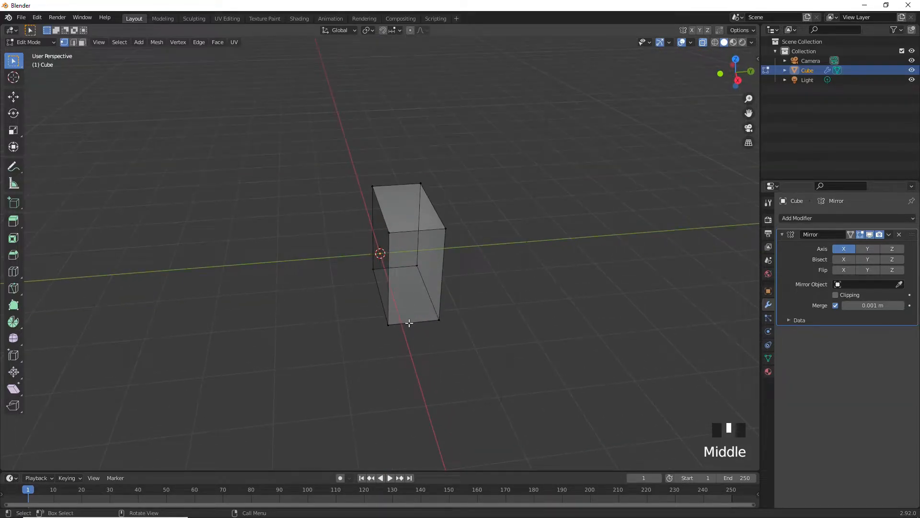
Step: Remove the existing Mirror modifier from the half cube
middle_drag(387, 241, 340, 222)
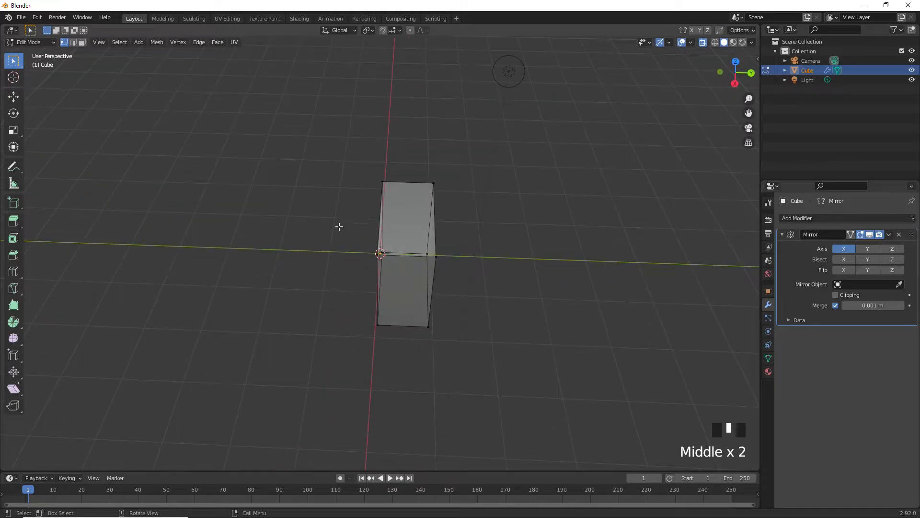
middle_drag(390, 287, 437, 270)
click(899, 234)
scroll(422, 294, down, 4)
scroll(417, 269, up, 4)
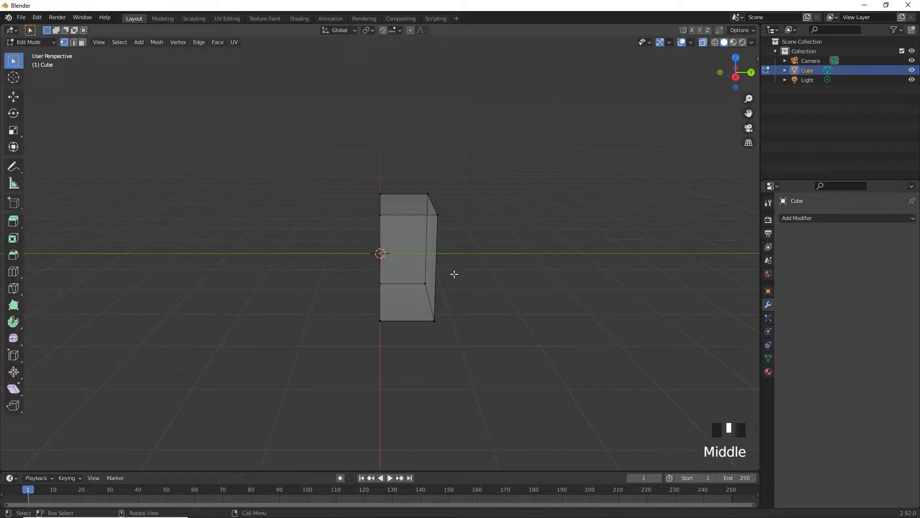
Step: Return to Object Mode and add a new Mirror modifier to the half cube with the Y axis enabled
key(Tab)
middle_drag(302, 268, 365, 269)
click(798, 219)
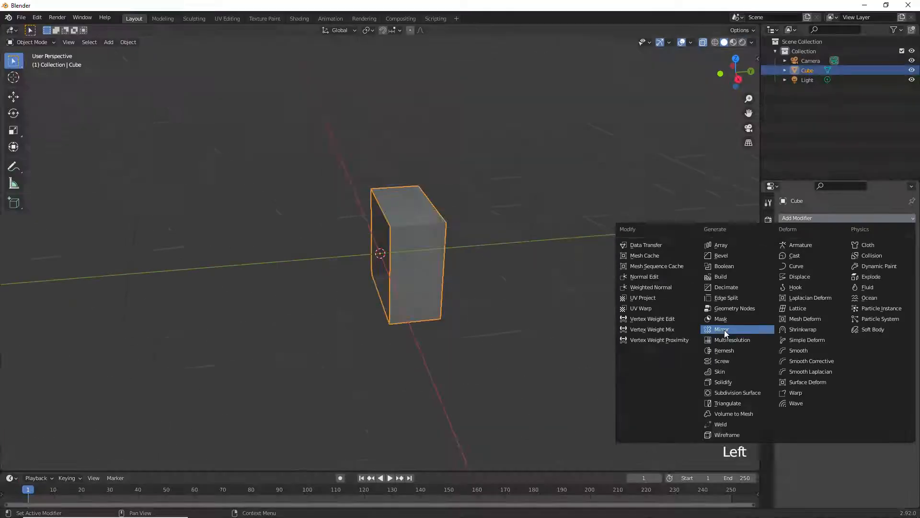
click(532, 248)
middle_drag(432, 303, 443, 295)
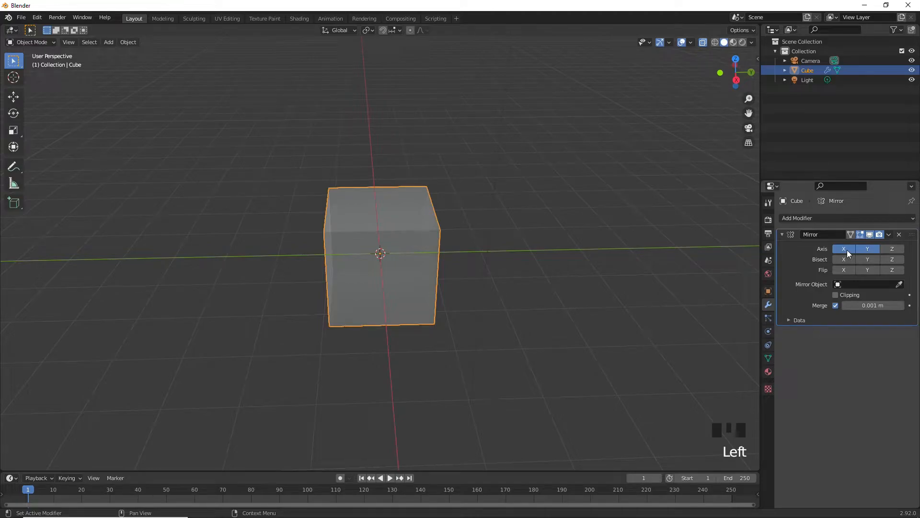
Step: Try the modifier's X and Z mirror axes, leaving only the Y axis active
click(845, 249)
click(844, 249)
click(892, 248)
click(852, 248)
click(890, 249)
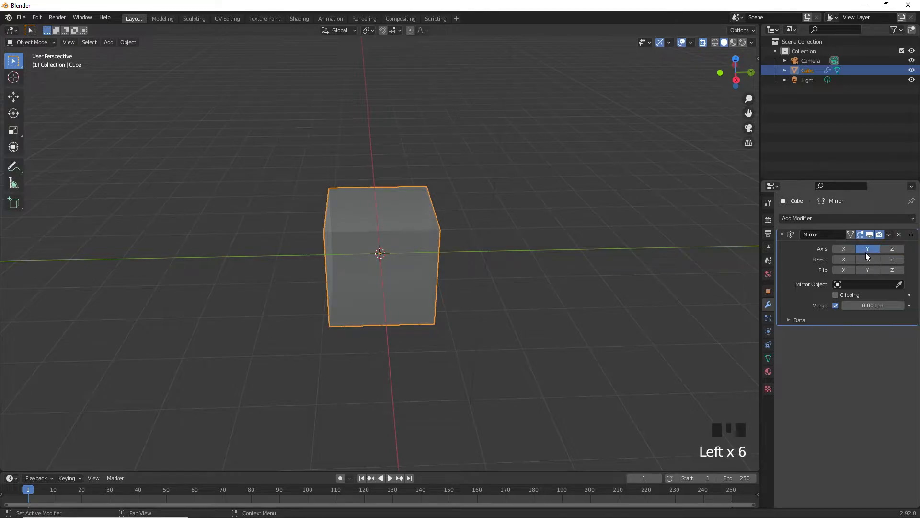
Step: Turn off X-ray in the viewport and switch the mirrored cube to Edit Mode
scroll(459, 259, down, 4)
middle_drag(459, 259, 445, 240)
middle_drag(340, 248, 400, 295)
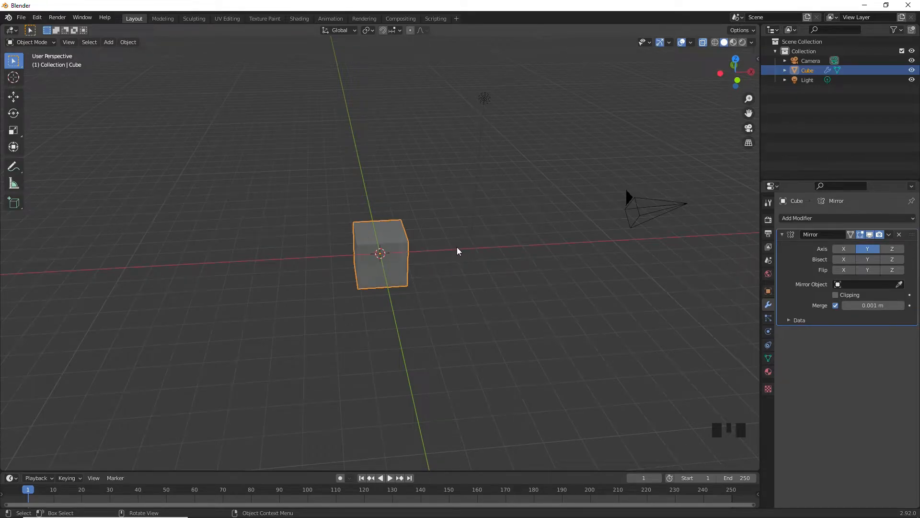
scroll(354, 256, down, 3)
middle_drag(354, 257, 709, 52)
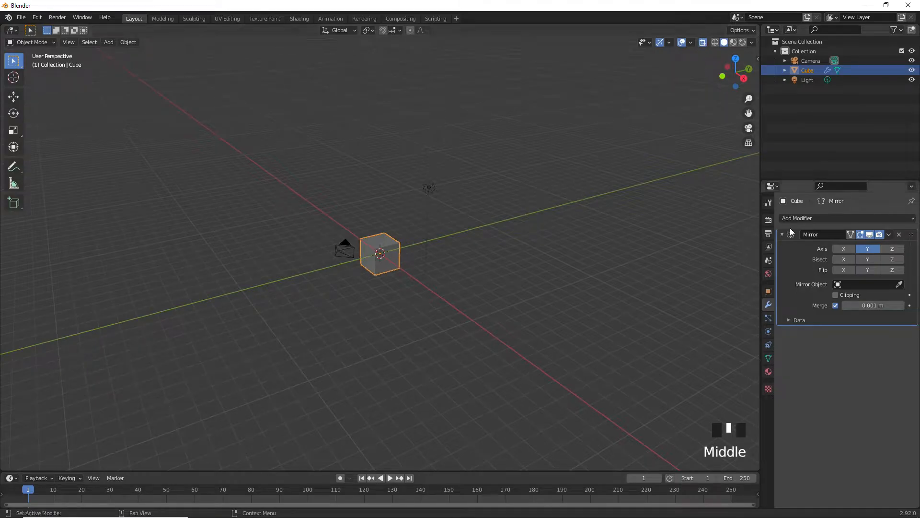
click(702, 42)
scroll(357, 271, up, 7)
middle_drag(429, 261, 389, 260)
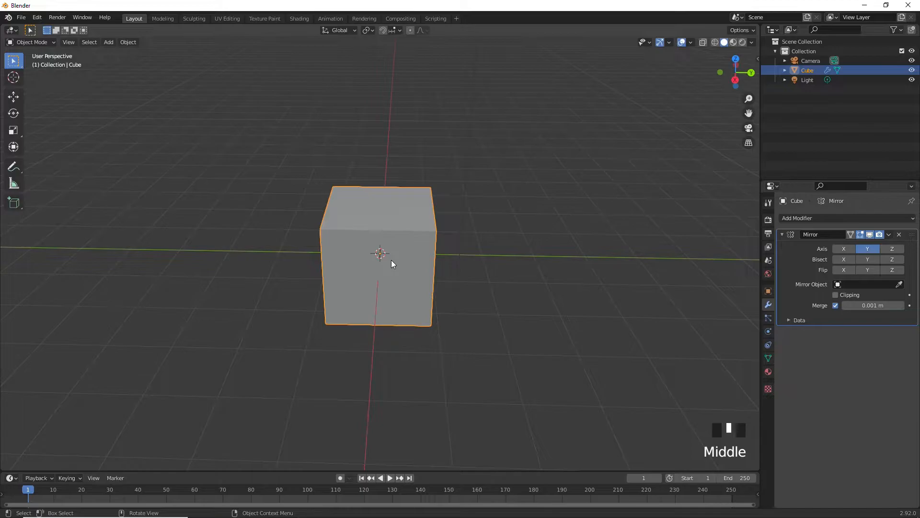
key(Tab)
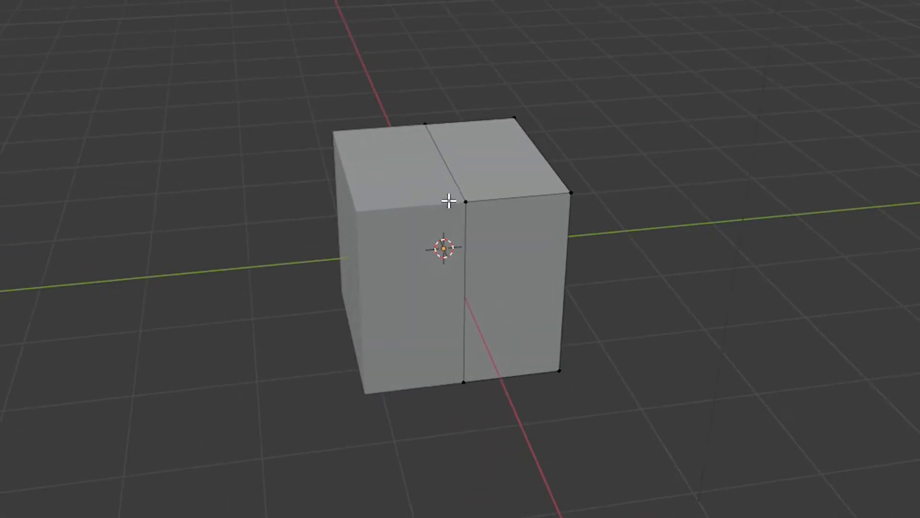
Step: Examine the cube from several angles, comparing the editable half with its mirrored half across the Y axis
middle_drag(340, 226, 365, 246)
middle_drag(437, 372, 506, 153)
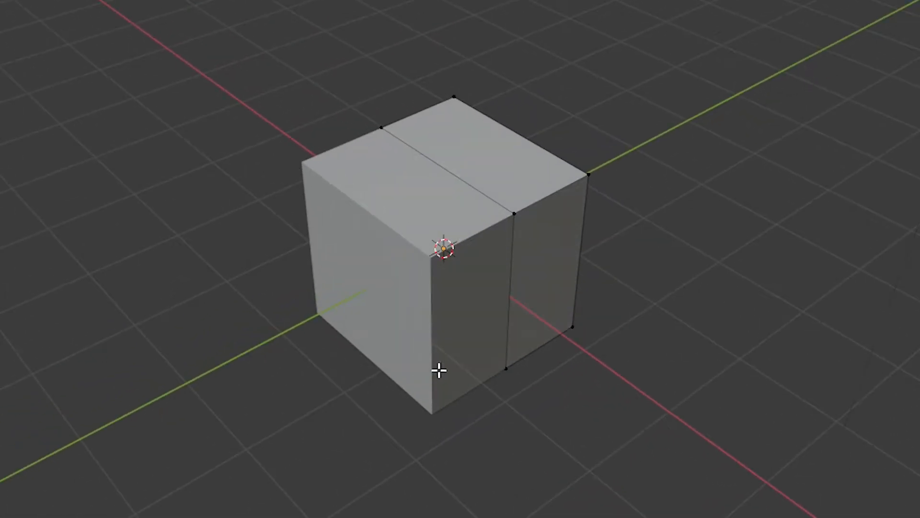
middle_drag(427, 259, 408, 221)
middle_drag(368, 247, 318, 196)
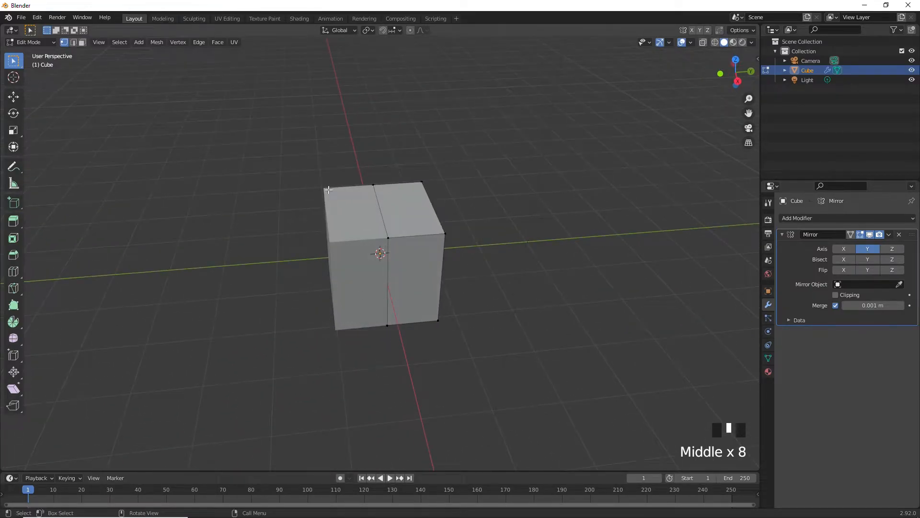
middle_drag(387, 278, 417, 218)
scroll(419, 218, down, 4)
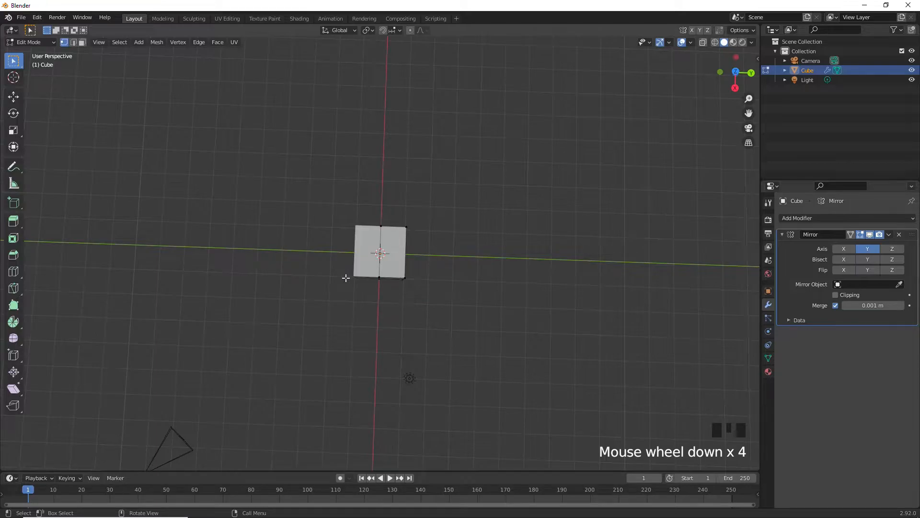
middle_drag(345, 278, 372, 286)
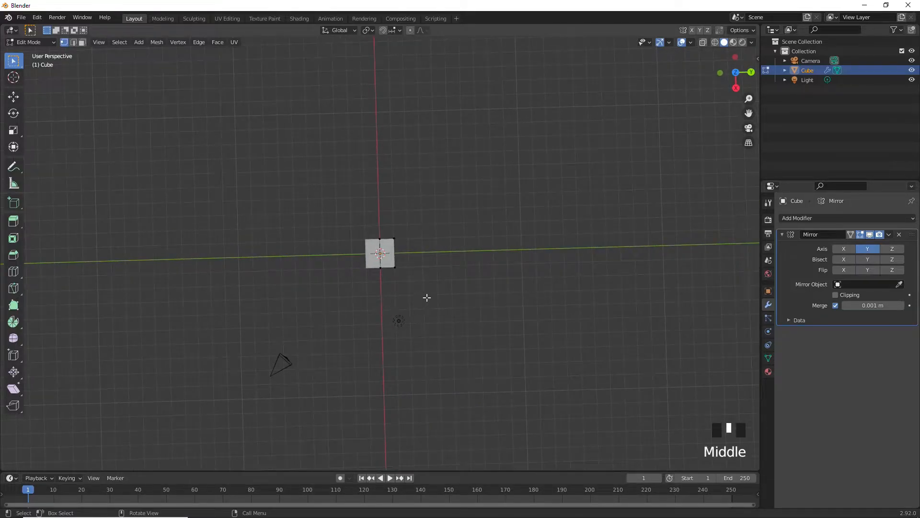
scroll(388, 149, down, 2)
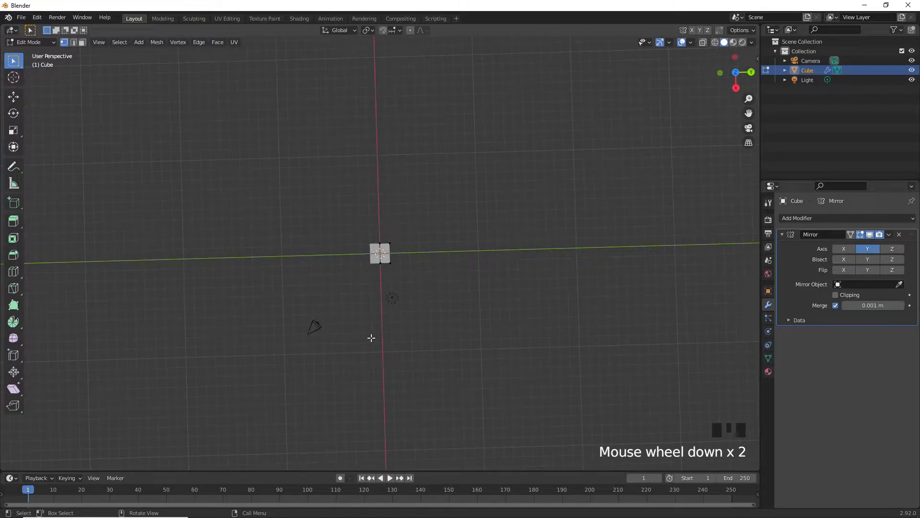
scroll(371, 338, up, 5)
middle_drag(372, 330, 379, 295)
scroll(379, 295, up, 5)
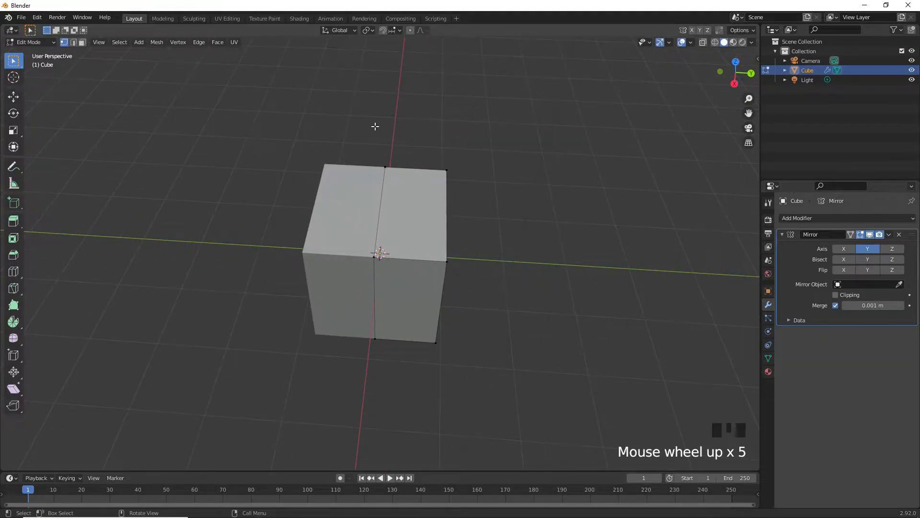
scroll(251, 209, down, 5)
middle_drag(283, 259, 425, 294)
scroll(369, 284, up, 6)
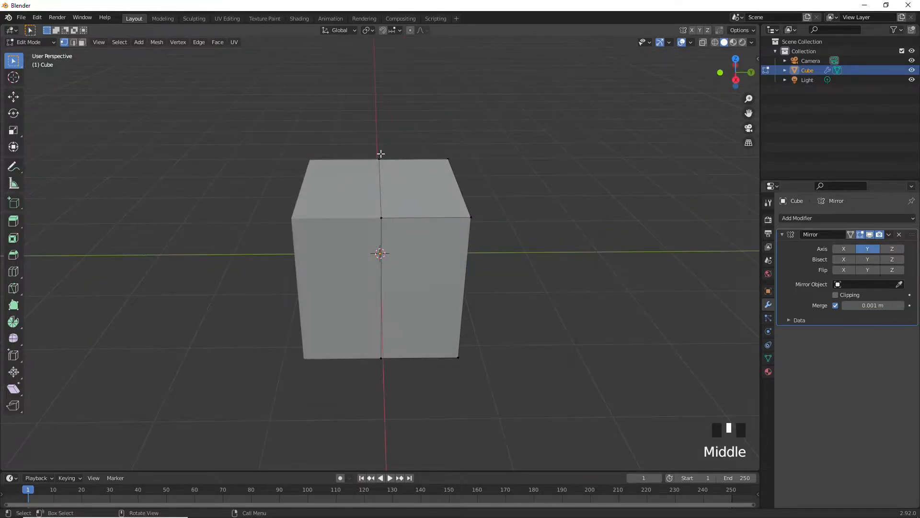
scroll(448, 146, down, 1)
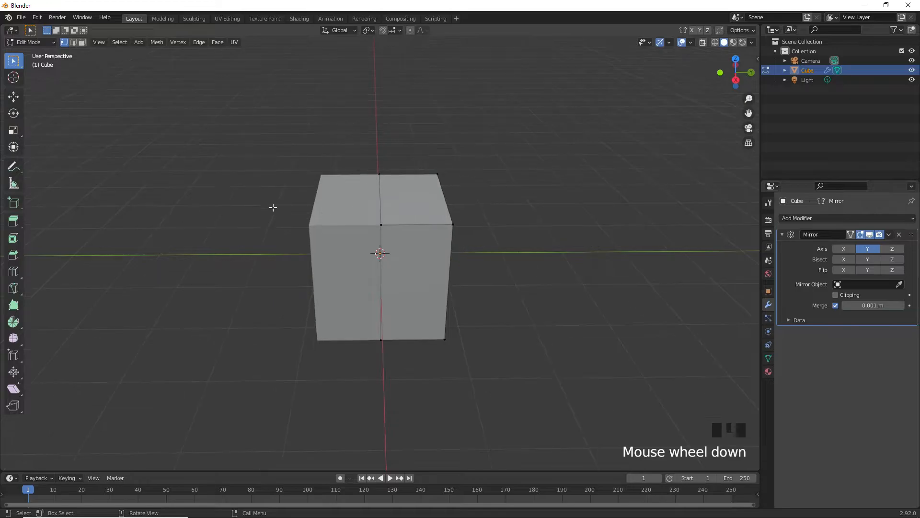
scroll(313, 242, down, 4)
middle_drag(312, 243, 316, 248)
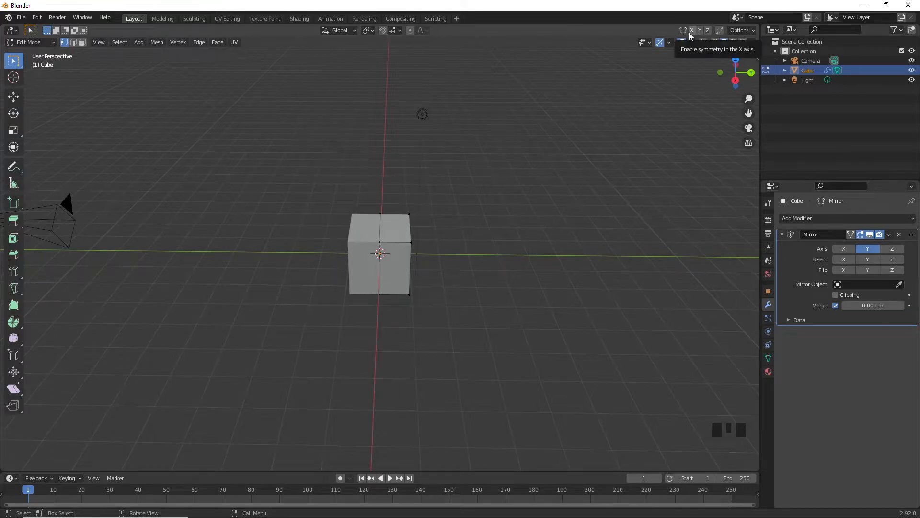
Step: Inset the cube's outer face on the positive Y side and extrude the inset face outward into a block
scroll(407, 277, up, 5)
middle_drag(455, 278, 422, 271)
click(452, 257)
scroll(445, 284, down, 3)
middle_drag(476, 232, 374, 313)
key(i)
click(436, 311)
key(e)
click(443, 329)
Step: Extrude the end face of the positive-Y block outward by about 0.6 m to add a second segment
click(426, 259)
middle_drag(426, 259, 479, 281)
click(481, 287)
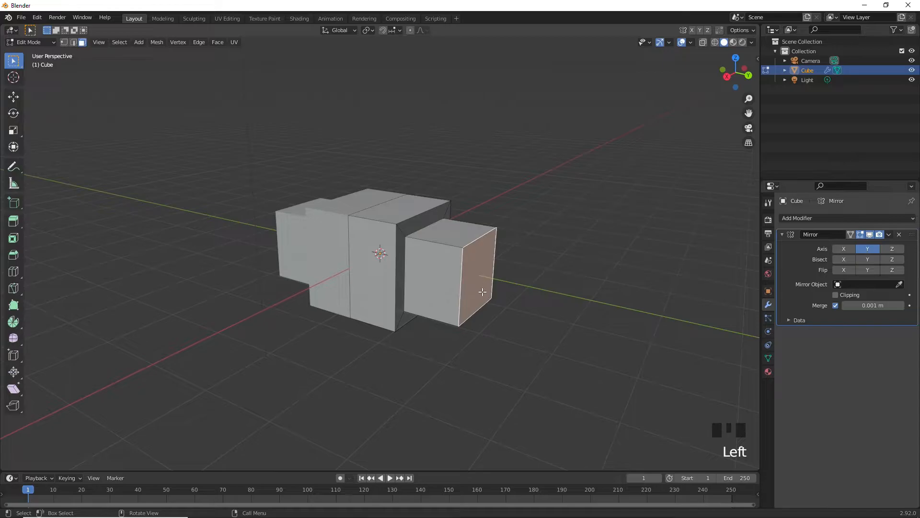
key(e)
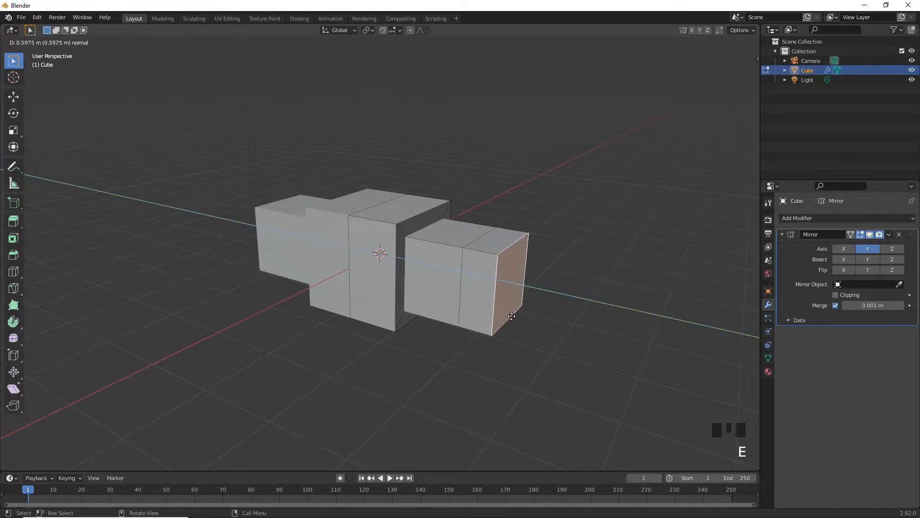
click(512, 316)
Step: Extrude the top face of the outermost segment straight upward into a tall arm
middle_drag(512, 316, 481, 326)
click(519, 242)
scroll(492, 291, down, 5)
mouse_move(492, 291)
middle_down()
mouse_move(473, 294)
mouse_move(479, 281)
middle_up()
key(e)
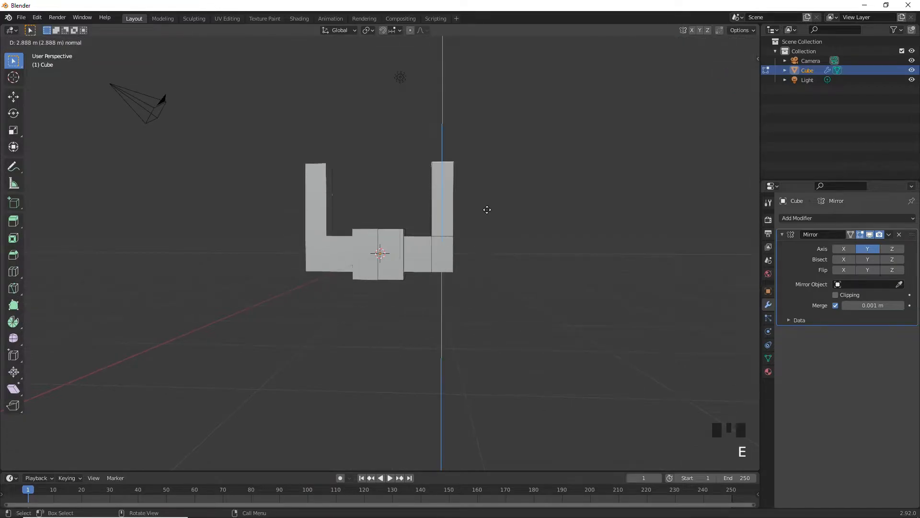
click(487, 185)
key(r)
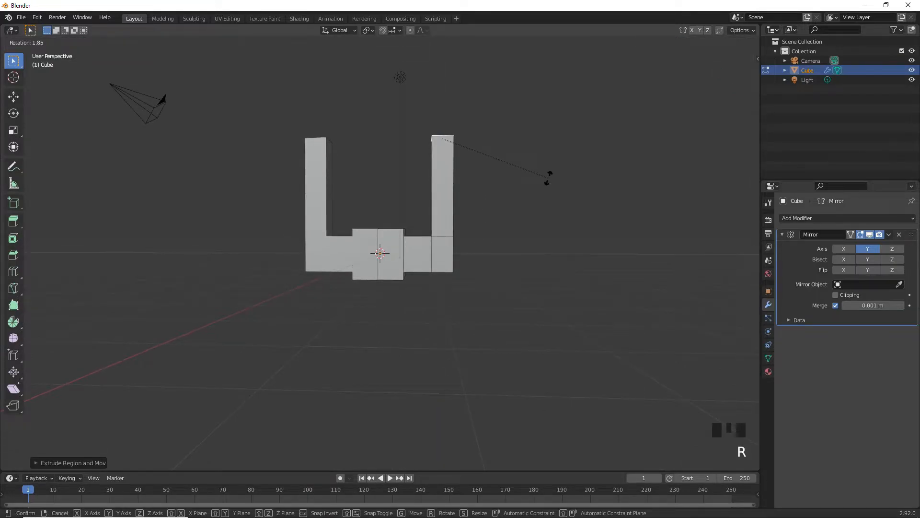
right_click(548, 178)
key(ctrl+z)
Step: Move the arm's top face inward so the arm leans towards the mirror plane
key(g)
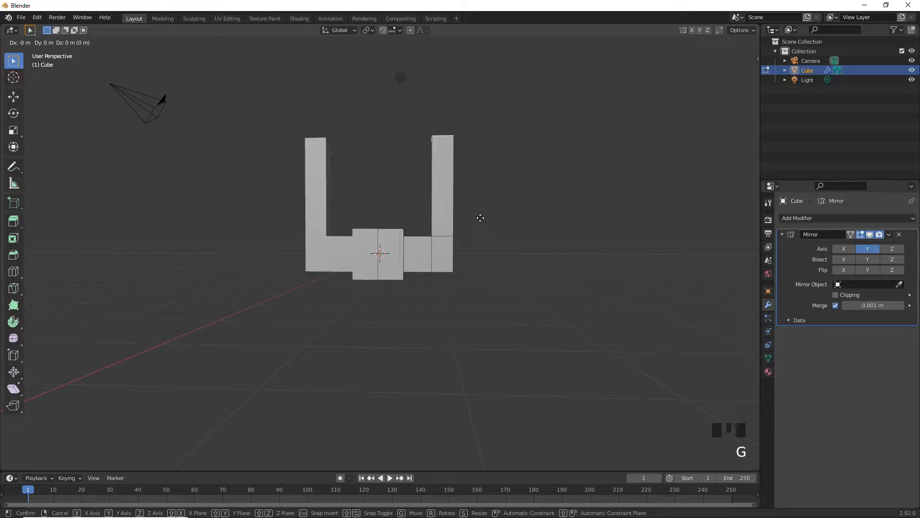
click(471, 235)
Step: Extrude the bottom face of the central block's editable half downward by about 1.2 m
middle_drag(472, 235, 375, 313)
scroll(375, 313, up, 5)
click(358, 286)
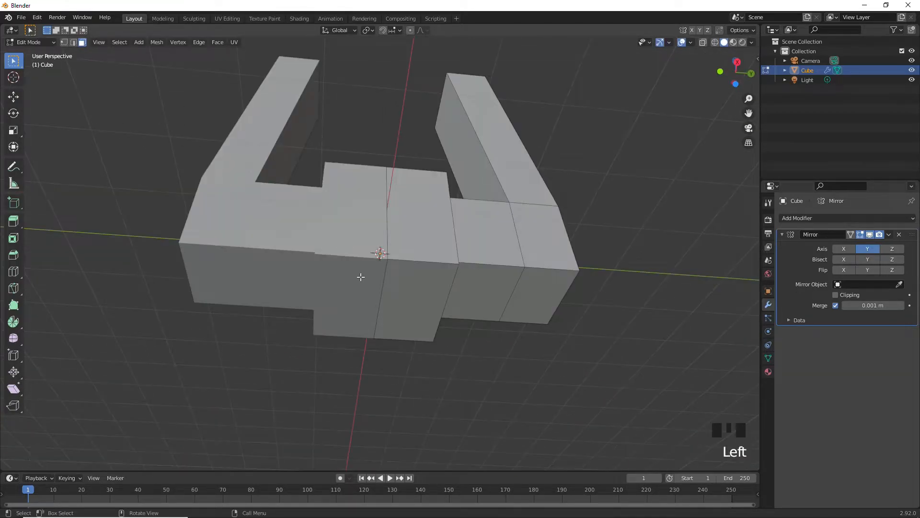
middle_drag(371, 312, 419, 294)
click(400, 324)
middle_drag(401, 325, 404, 366)
scroll(392, 376, down, 2)
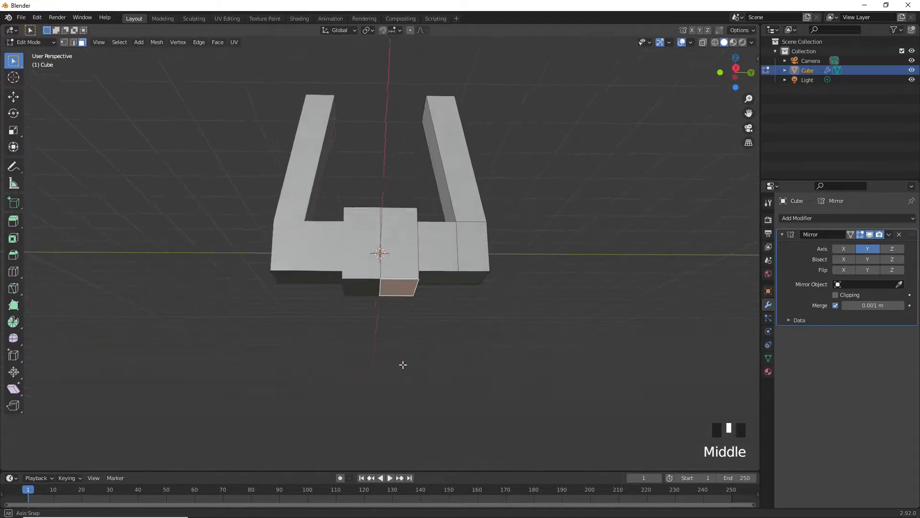
key(e)
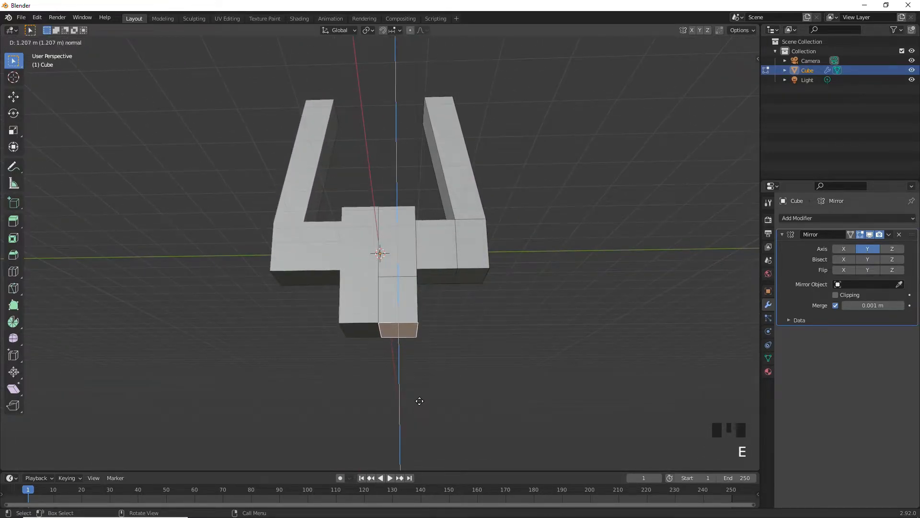
click(419, 401)
Step: From the front view, shift the extruded bottom face about 0.36 m towards negative X to slant the lower section
middle_drag(419, 400, 345, 426)
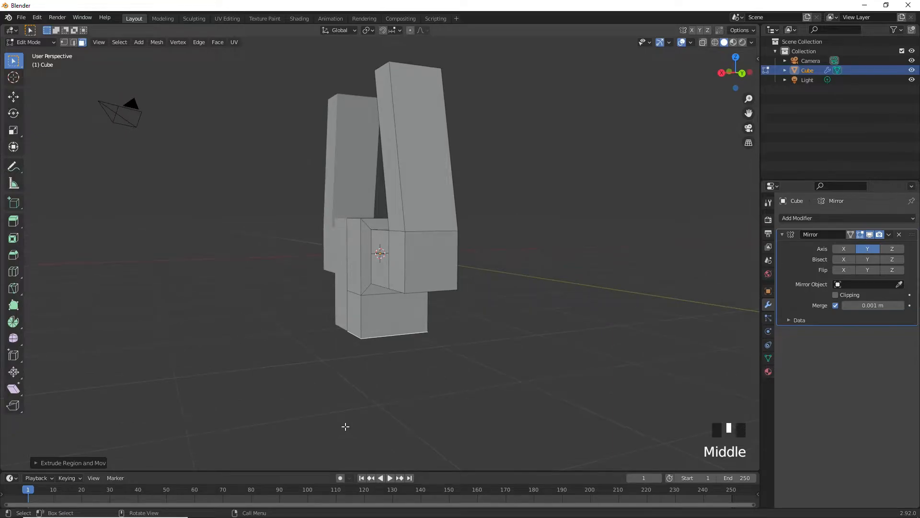
key(KP_1)
scroll(346, 364, up, 2)
key(g)
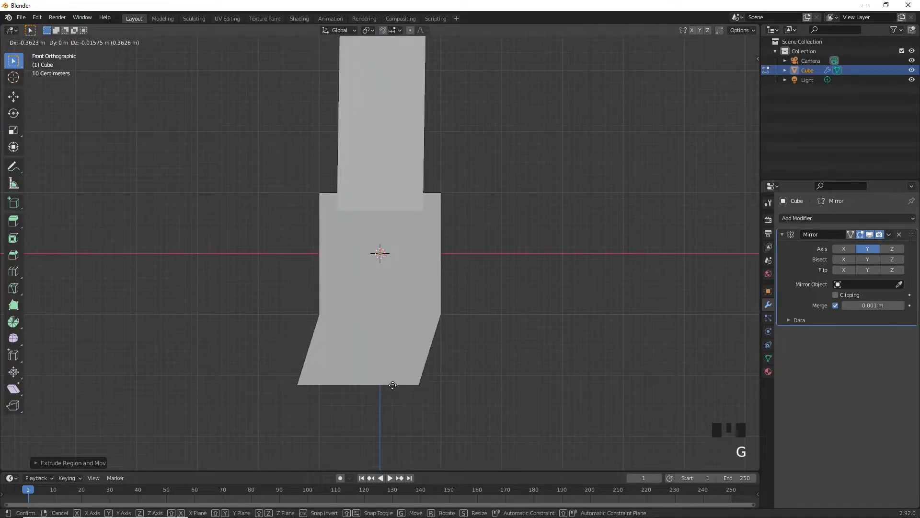
click(394, 386)
Step: Inset the positive-X face of the central block's editable half
middle_drag(486, 409, 413, 396)
scroll(418, 415, up, 2)
scroll(423, 306, down, 4)
middle_drag(429, 333, 450, 351)
scroll(450, 352, up, 2)
click(422, 292)
middle_drag(461, 317, 436, 322)
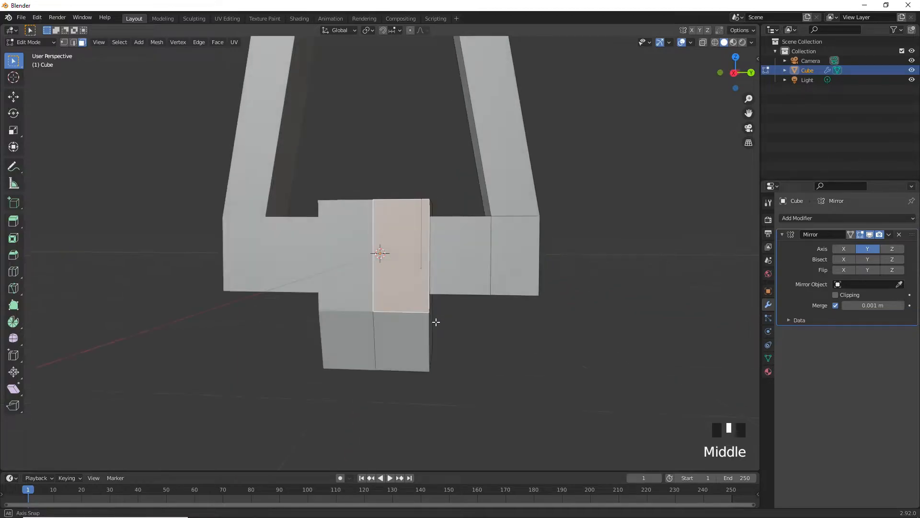
key(i)
click(501, 361)
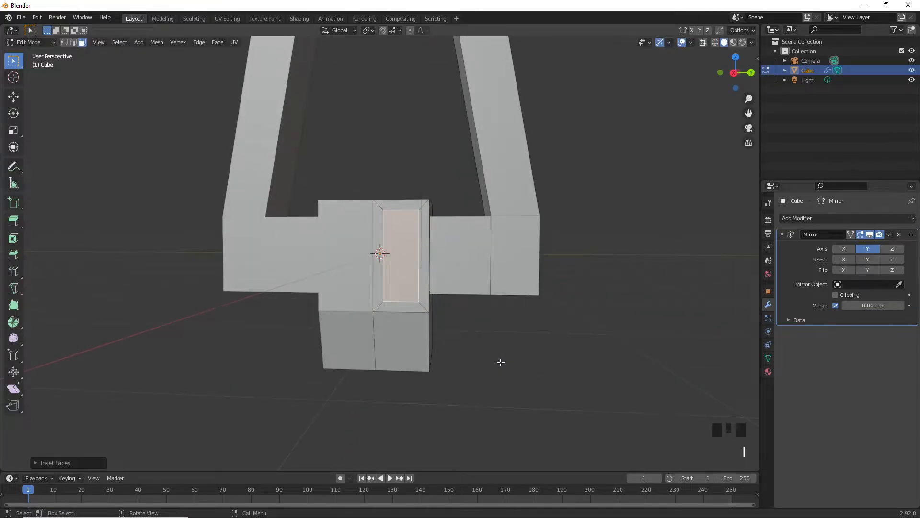
Step: Scale the inset face down along the Z axis to shorten its height
middle_drag(353, 329, 361, 328)
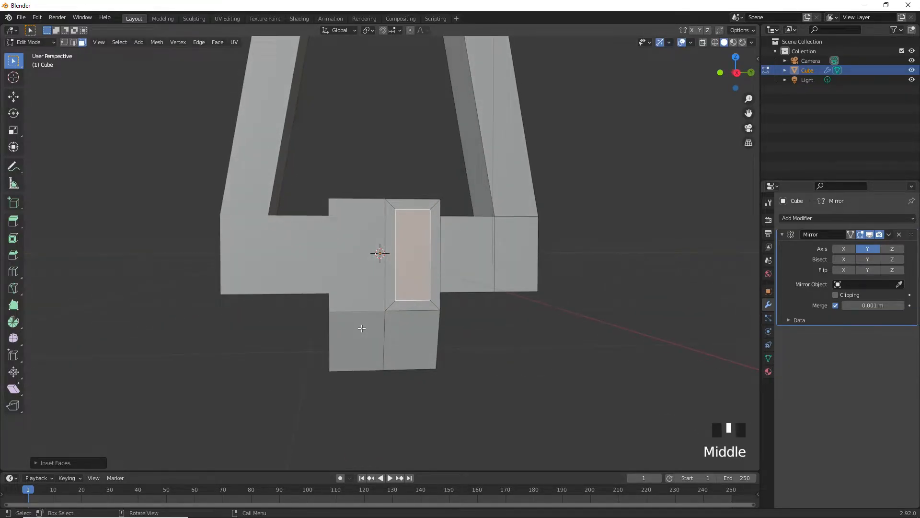
key(s)
key(z)
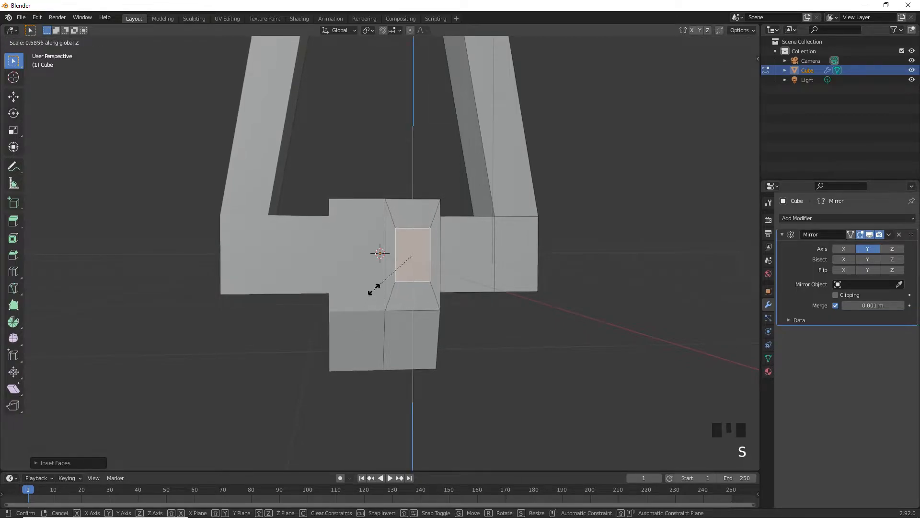
click(379, 283)
Step: Extrude the shortened face inward by about 0.43 m to form a rectangular eye socket
middle_drag(380, 287, 474, 352)
key(e)
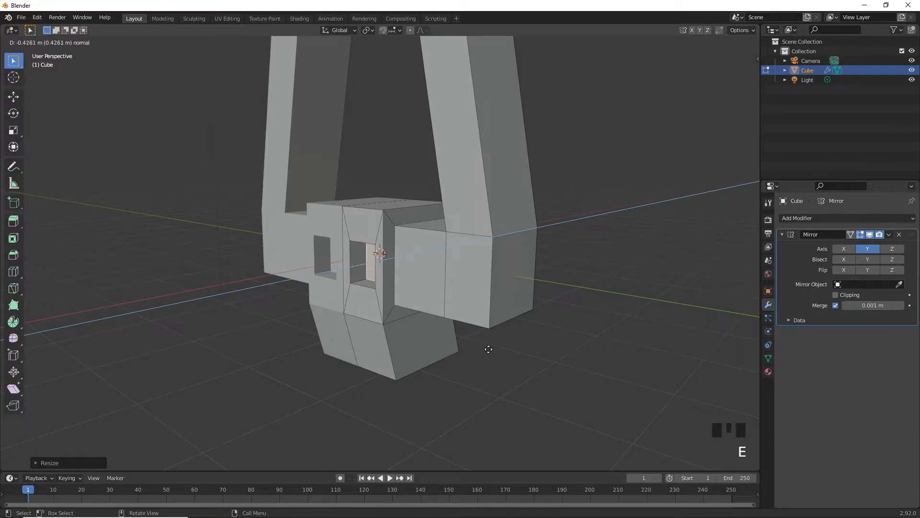
click(488, 350)
Step: Inset the socket's back face slightly and extrude it outward into a block protruding past the front surface
middle_drag(425, 376, 441, 339)
key(i)
click(397, 362)
key(e)
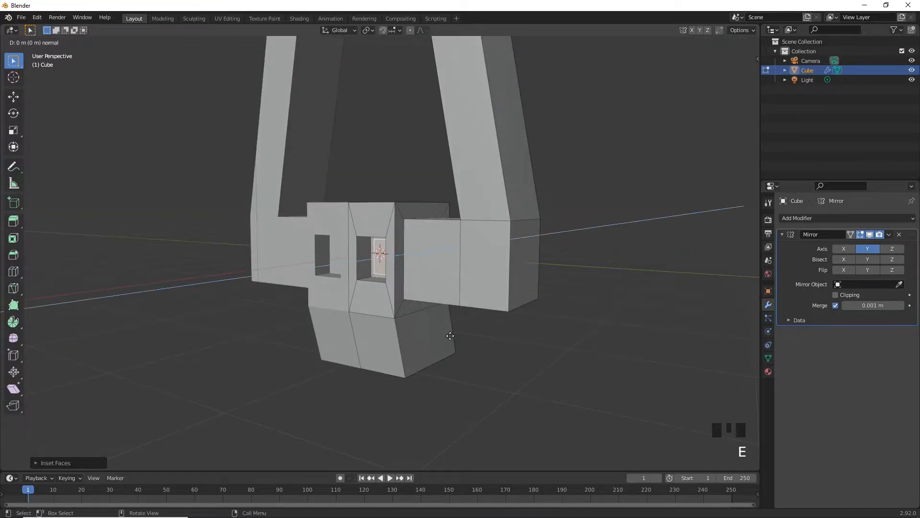
click(434, 346)
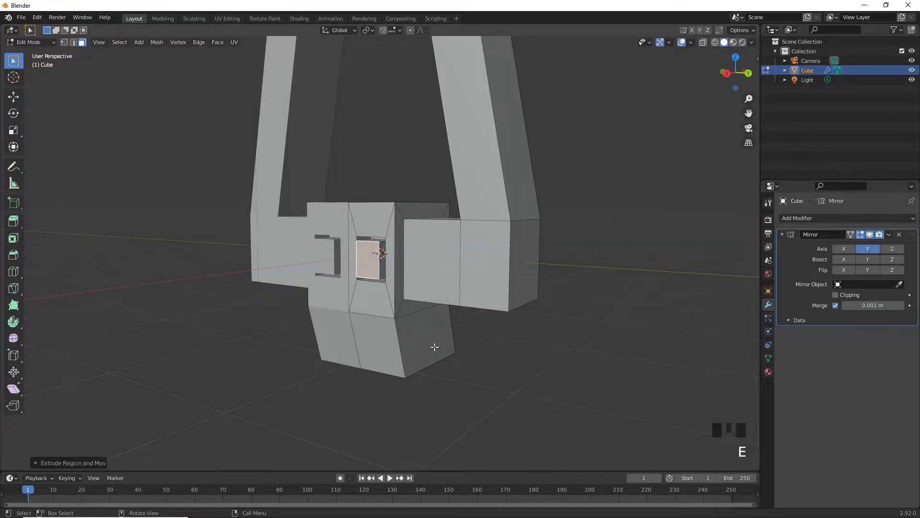
Step: From the front view, rotate the protruding block's end face by about 12.6 degrees to tilt it
middle_drag(433, 346, 417, 362)
key(KP_3)
key(KP_1)
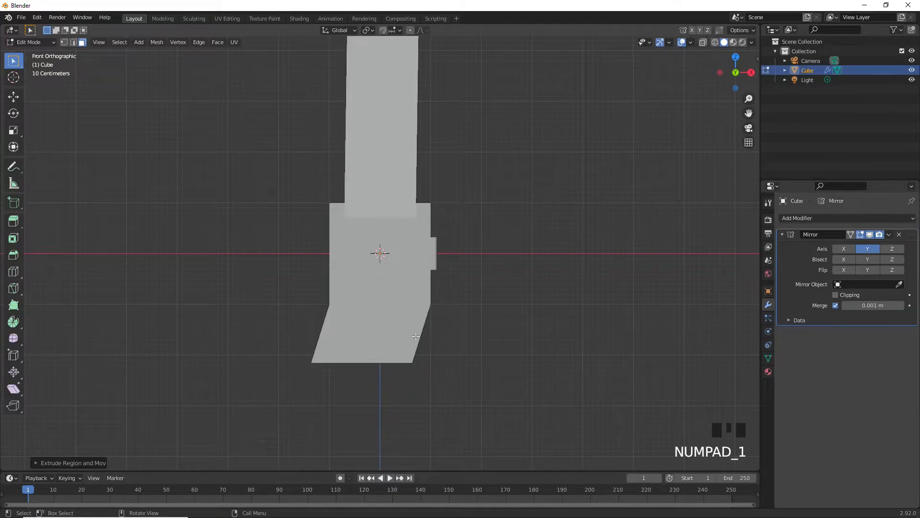
key(r)
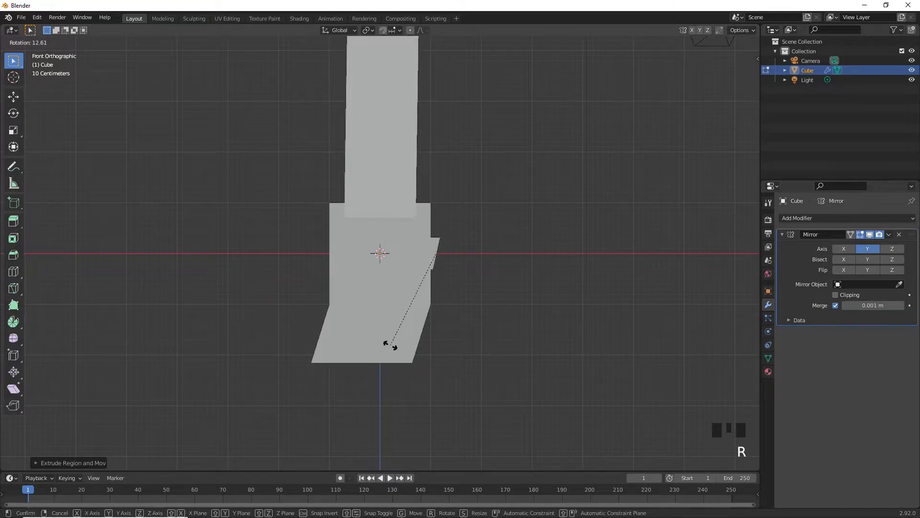
click(391, 345)
Step: Scale down the top face of the positive-Y arm so the arm tapers to a narrow tip
key(KP_3)
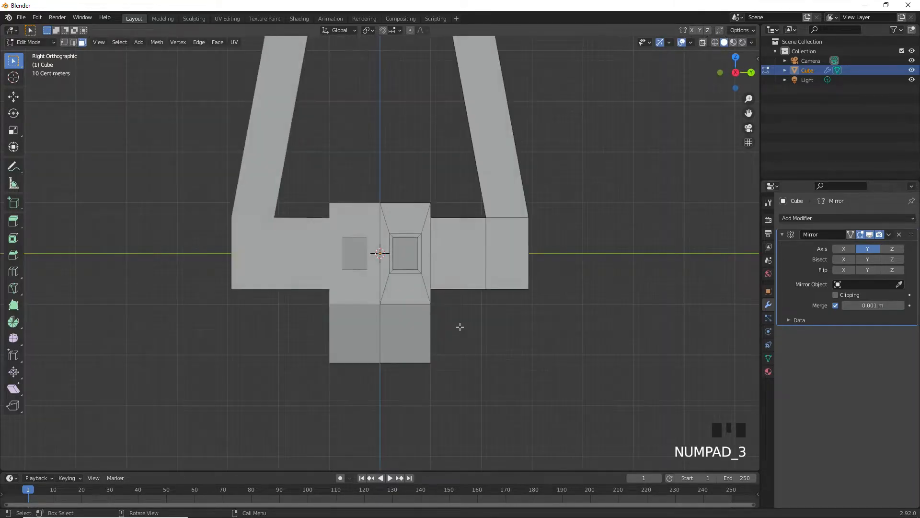
scroll(460, 325, down, 5)
middle_drag(461, 324, 391, 297)
scroll(392, 298, up, 3)
click(496, 286)
middle_drag(457, 290, 381, 304)
click(461, 122)
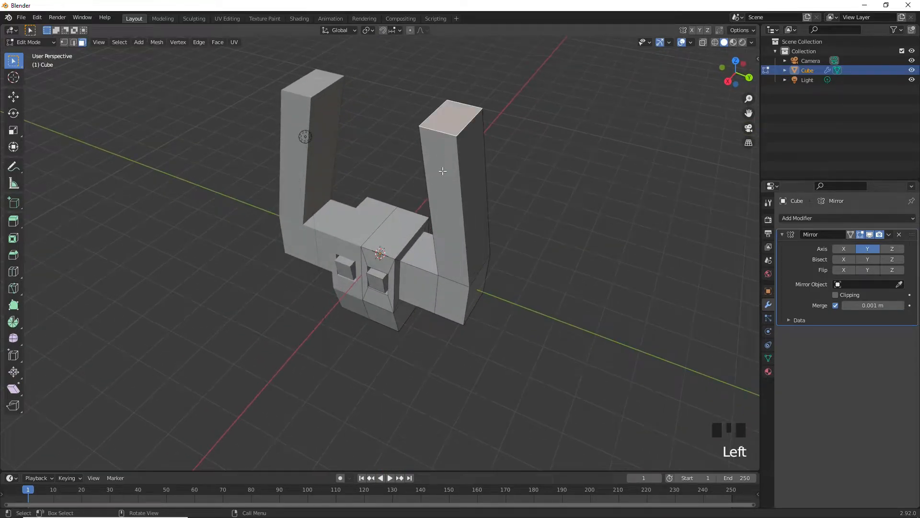
middle_drag(461, 123, 430, 245)
key(s)
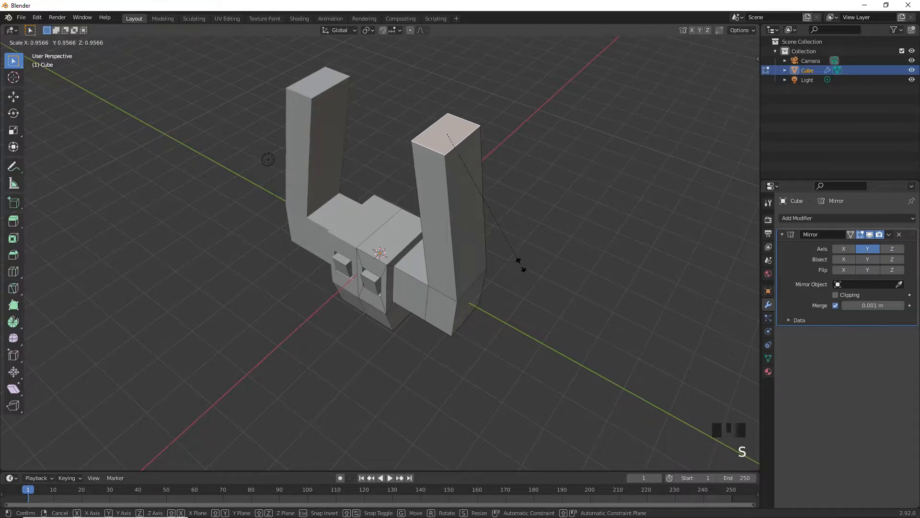
click(477, 185)
Step: Deselect the arm tip and examine the mirrored model from several angles, comparing the arms and eye blocks on both sides
scroll(507, 225, down, 3)
middle_drag(507, 226, 441, 292)
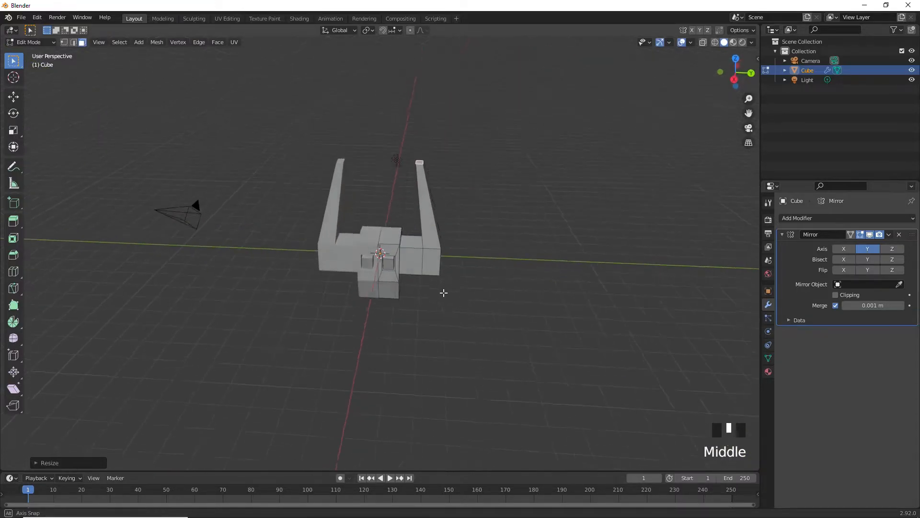
click(304, 319)
middle_drag(303, 319, 415, 324)
scroll(371, 288, up, 5)
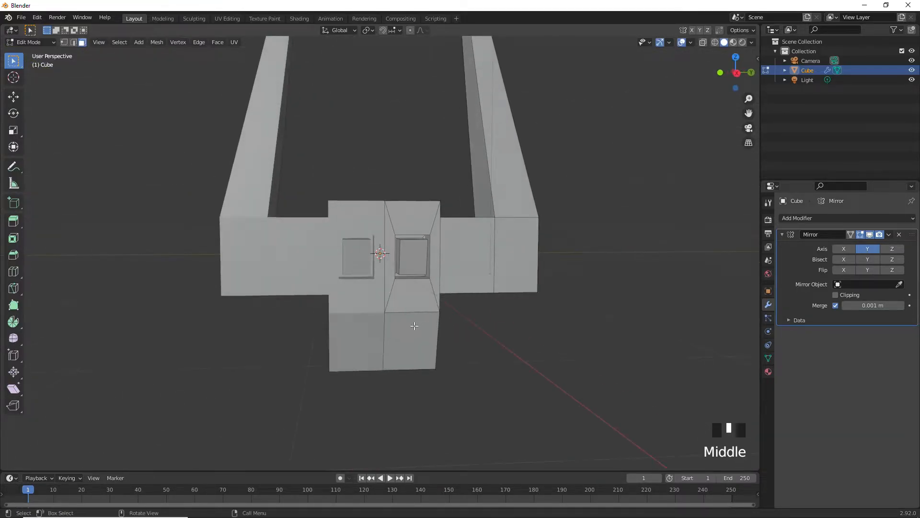
scroll(391, 247, down, 3)
middle_drag(469, 270, 368, 305)
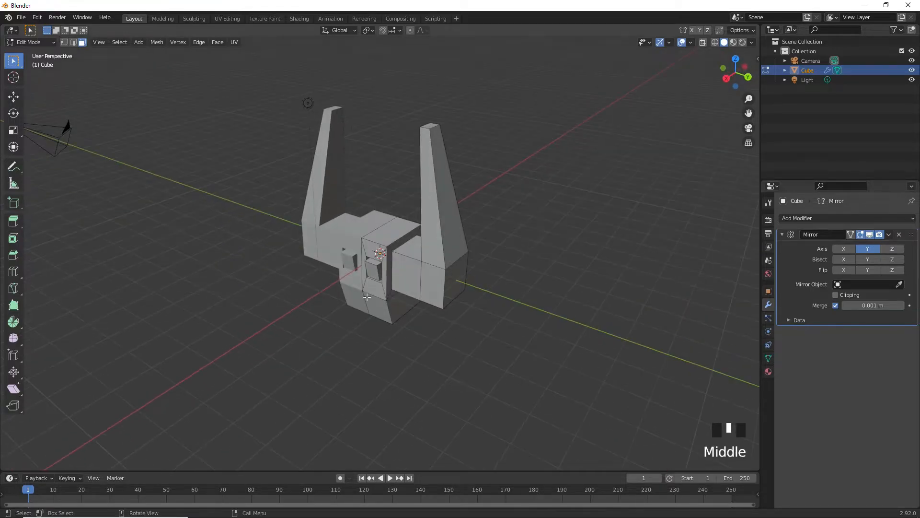
scroll(331, 239, down, 4)
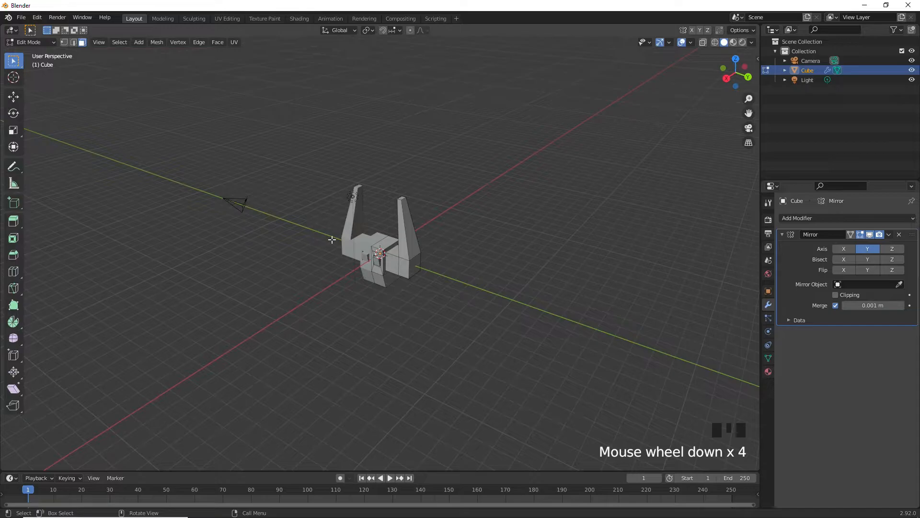
scroll(332, 239, up, 6)
scroll(348, 273, down, 4)
middle_drag(348, 273, 384, 278)
scroll(383, 278, up, 2)
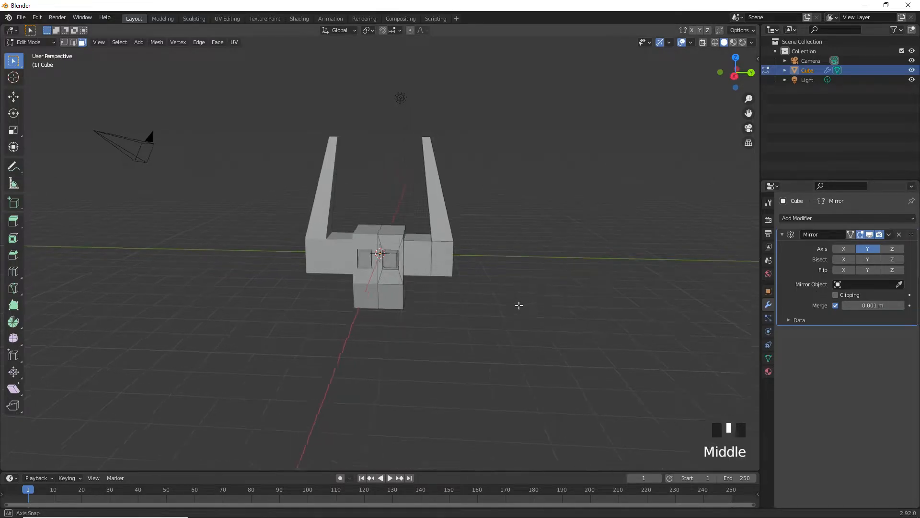
middle_drag(519, 303, 478, 324)
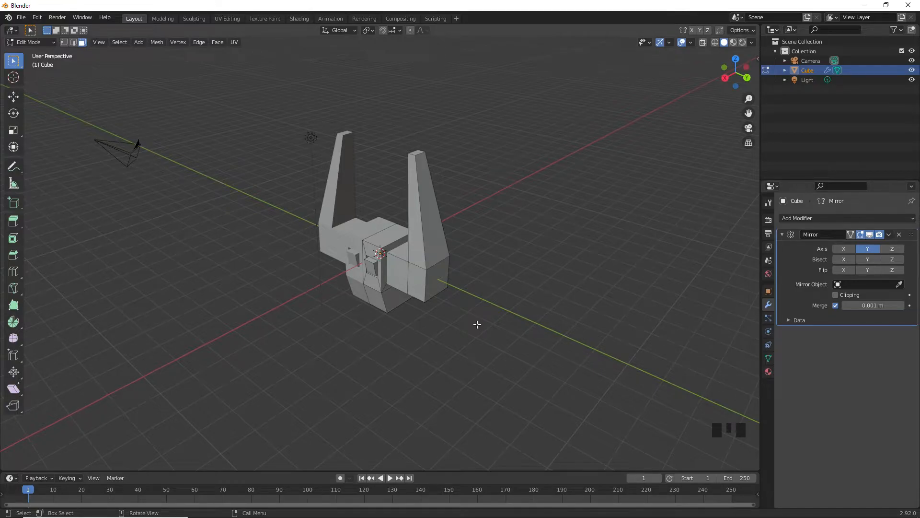
scroll(478, 324, up, 4)
middle_drag(477, 324, 356, 292)
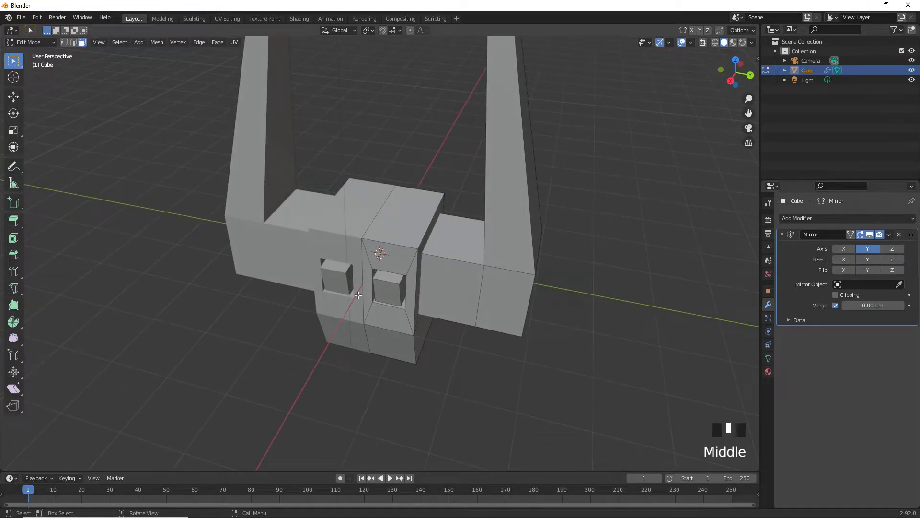
scroll(356, 293, down, 1)
middle_drag(414, 315, 443, 288)
scroll(415, 322, up, 4)
scroll(415, 322, down, 1)
scroll(415, 322, down, 3)
middle_drag(415, 322, 381, 310)
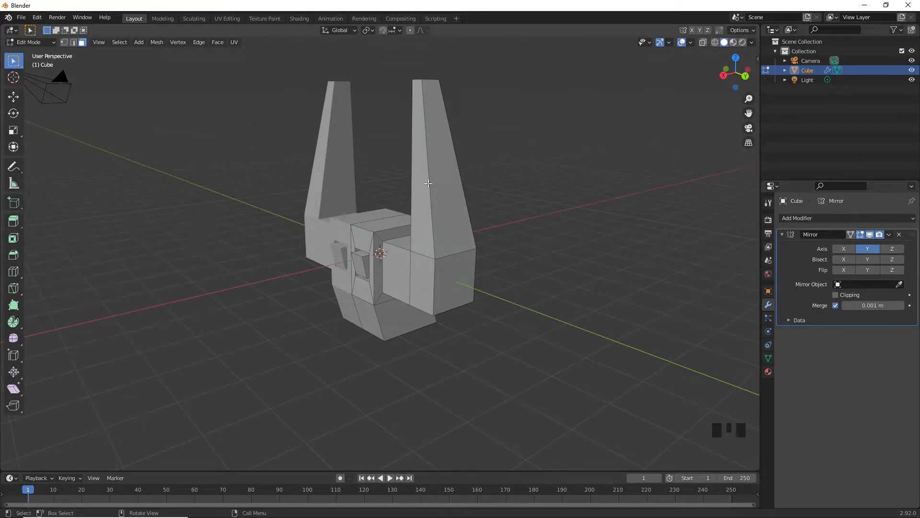
scroll(428, 183, down, 6)
middle_drag(428, 183, 396, 296)
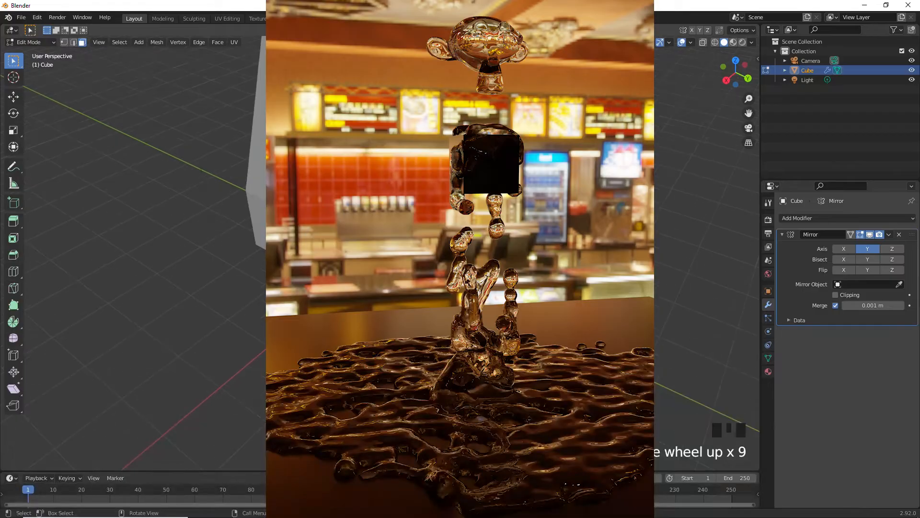
middle_drag(446, 259, 479, 251)
scroll(474, 254, down, 4)
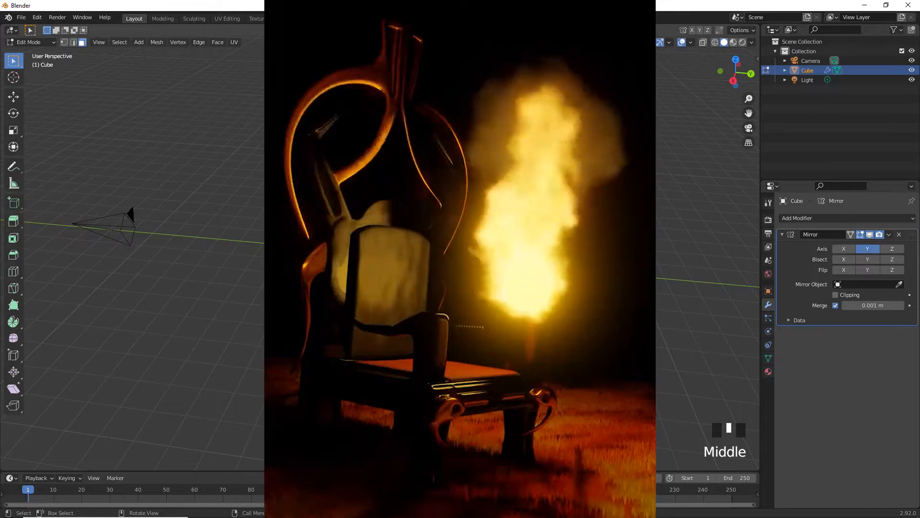
scroll(478, 252, up, 5)
middle_drag(478, 252, 487, 239)
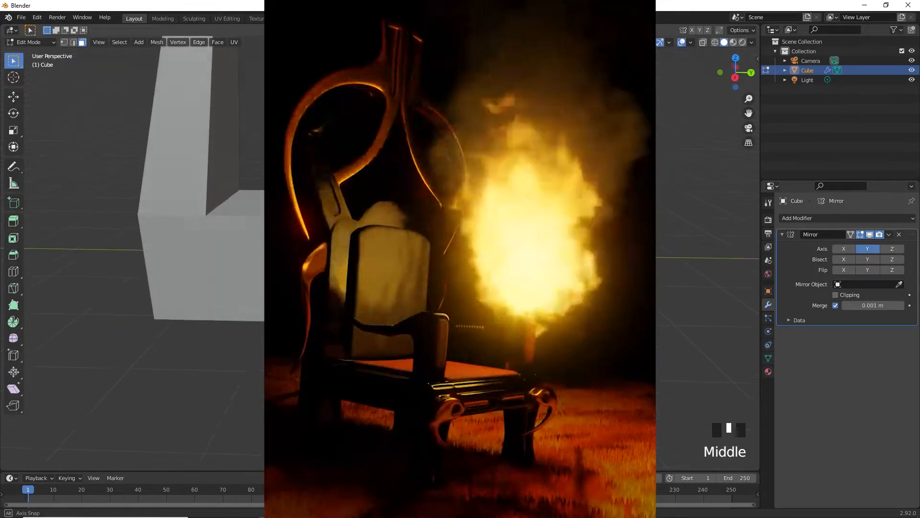
middle_drag(447, 323, 447, 320)
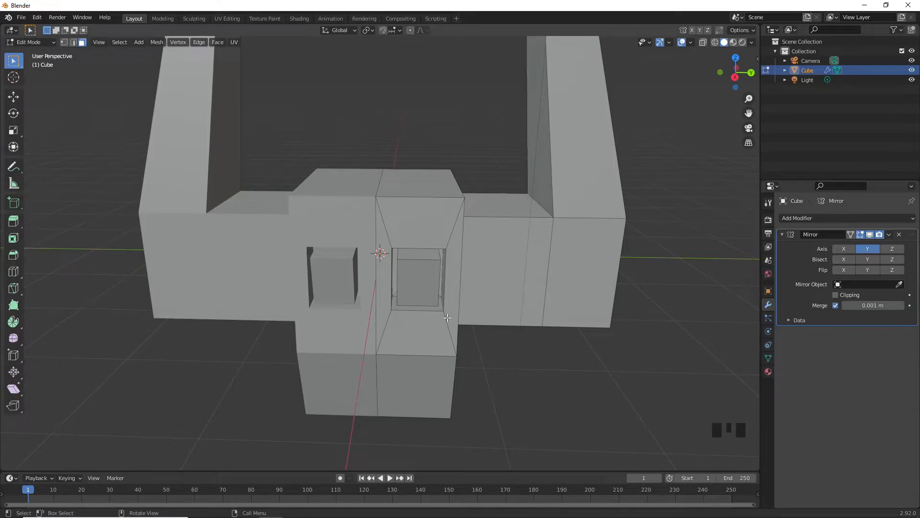
scroll(447, 318, down, 4)
middle_drag(447, 317, 445, 235)
scroll(446, 235, up, 4)
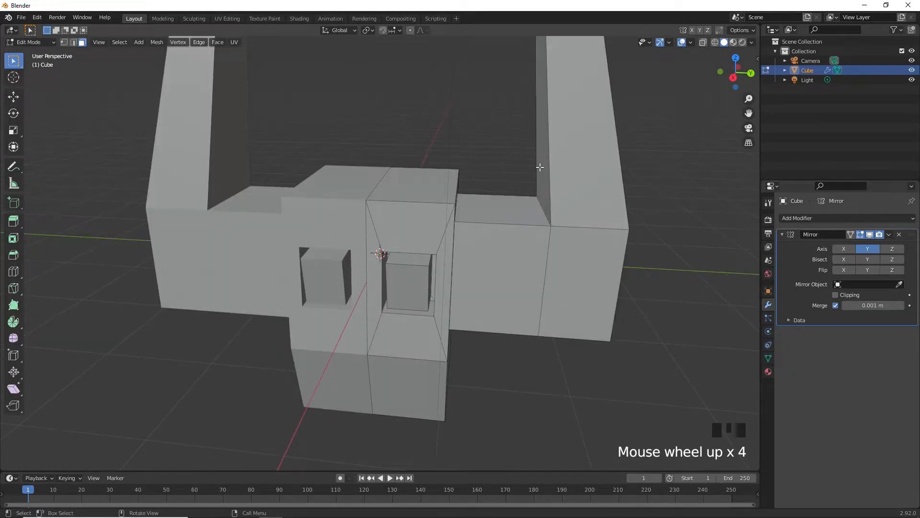
Step: Examine the mirrored eye blocks and the centre seam up close, comparing the mesh in edit and object modes
scroll(324, 243, down, 3)
middle_drag(324, 259, 453, 230)
scroll(398, 294, up, 4)
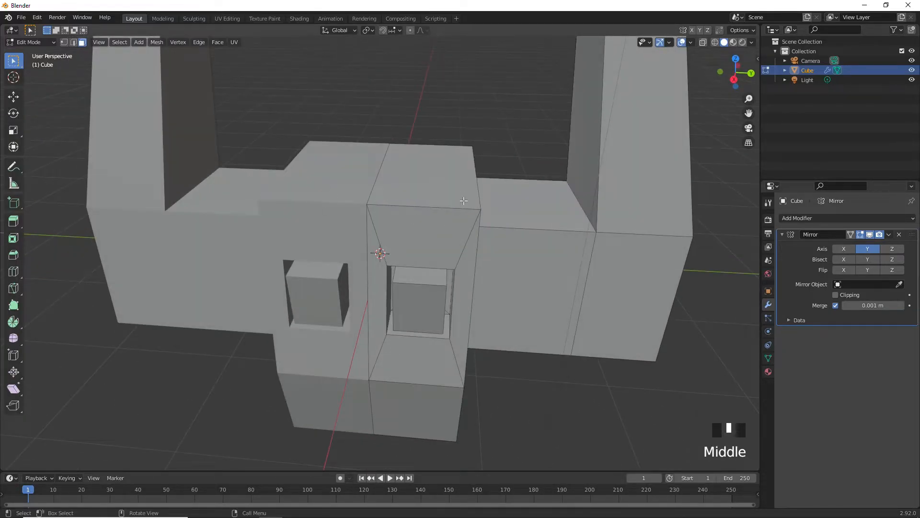
scroll(413, 233, up, 4)
scroll(413, 233, down, 3)
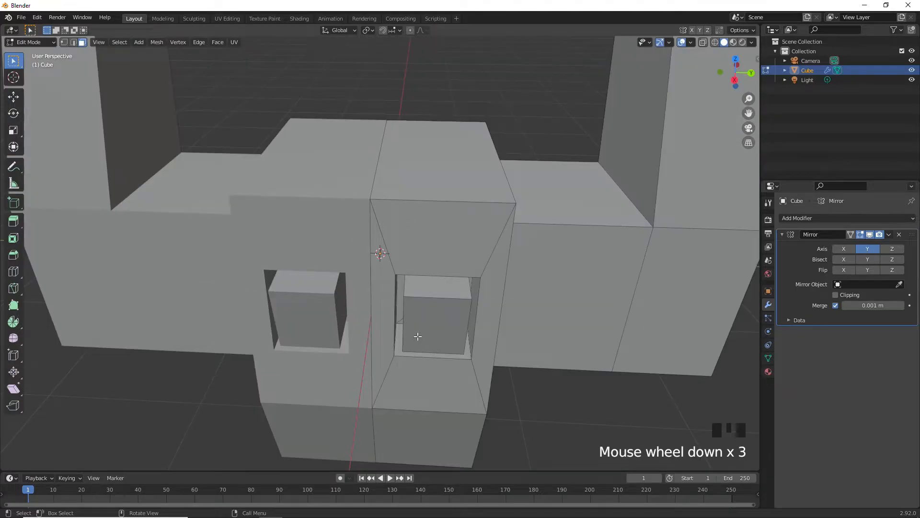
key(Tab)
scroll(418, 335, down, 5)
middle_drag(417, 334, 404, 311)
key(Tab)
scroll(414, 256, up, 5)
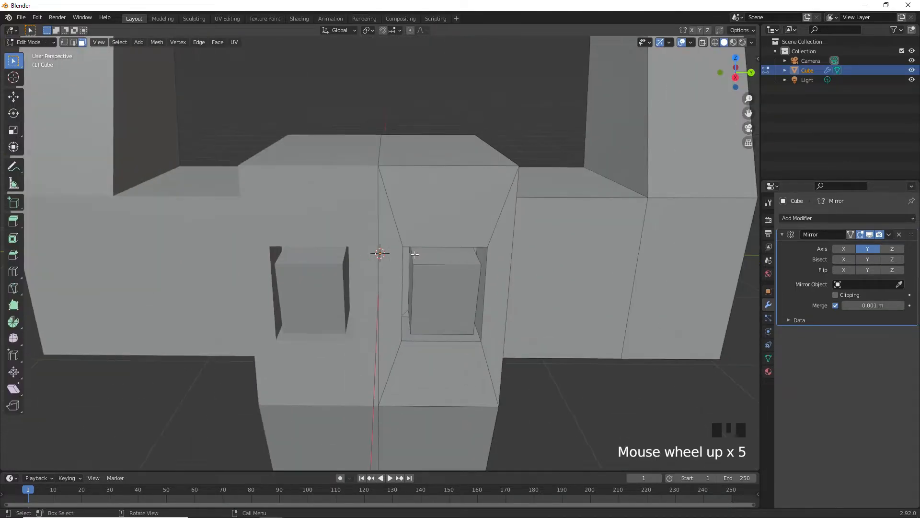
Step: Select the entire modelled half and move it along Y away from the mirror plane, opening a gap between the halves
key(a)
scroll(450, 217, down, 4)
middle_drag(450, 218, 481, 247)
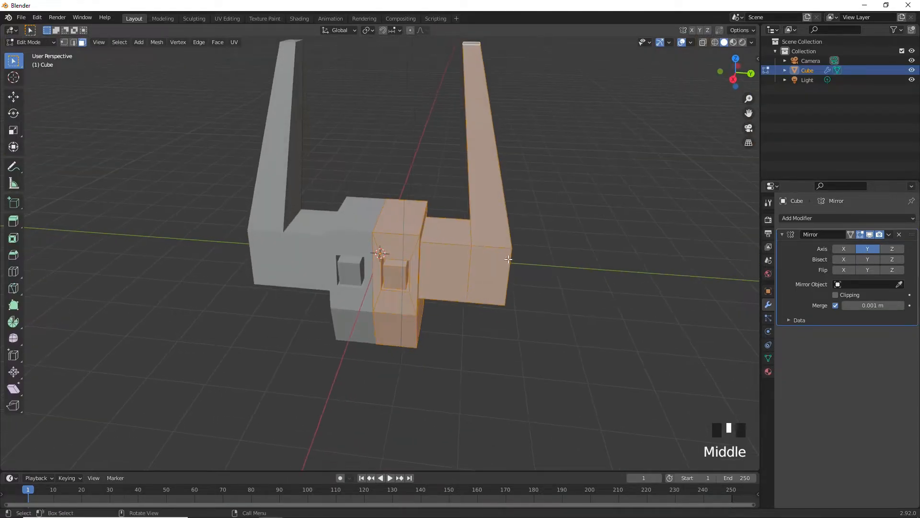
key(g)
key(y)
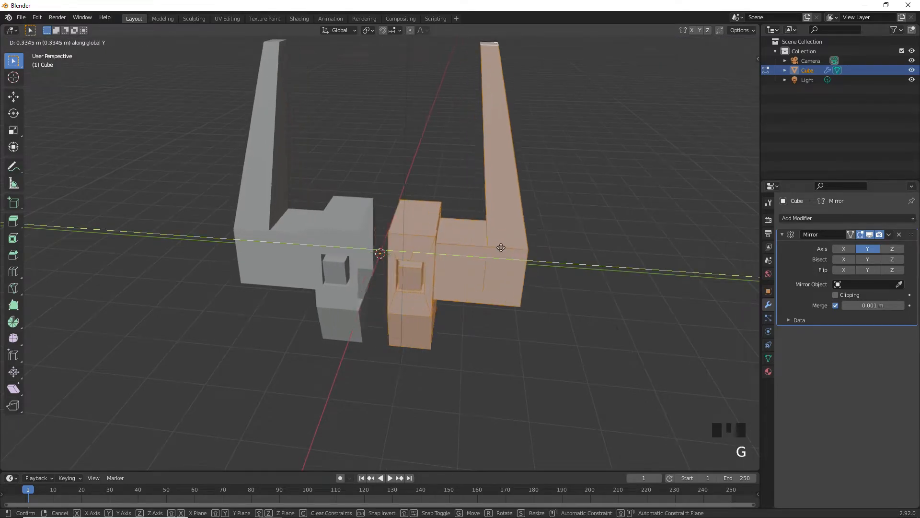
click(526, 250)
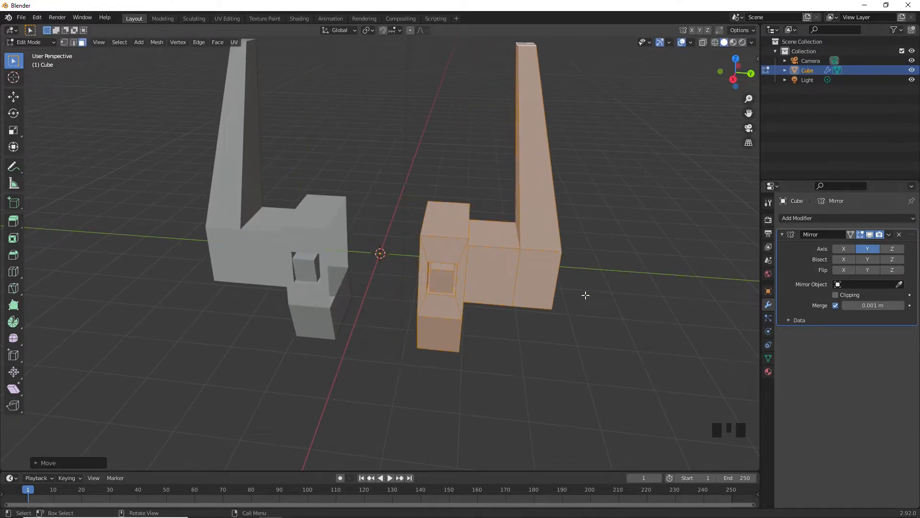
Step: Move the half along Y across the mirror plane so the two sides overlap, and bring it back out
key(g)
key(y)
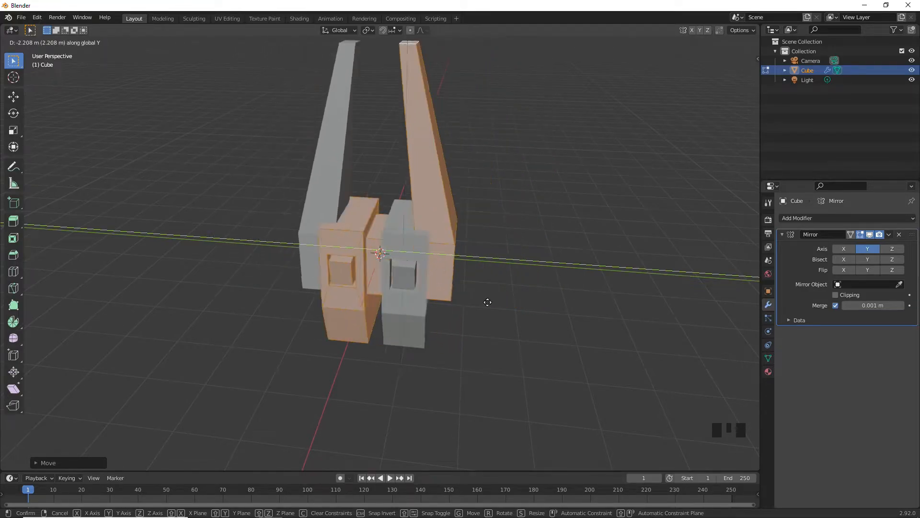
click(568, 294)
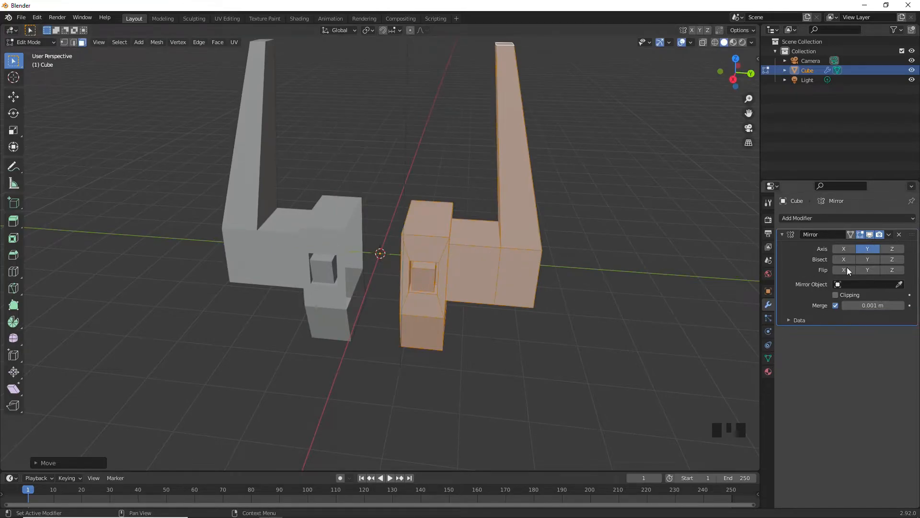
Step: Enable Clipping in the Mirror modifier, bring the half back to the centre seam, and deselect it
click(835, 295)
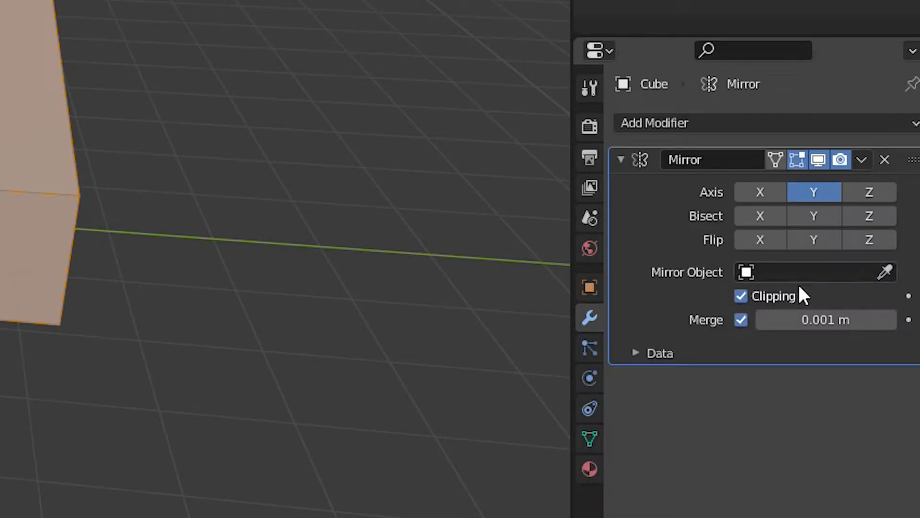
scroll(488, 323, up, 4)
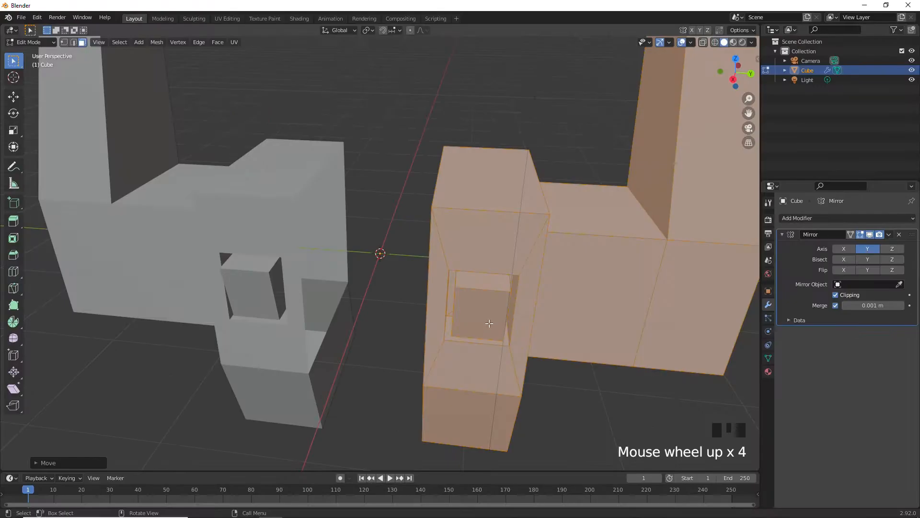
key(g)
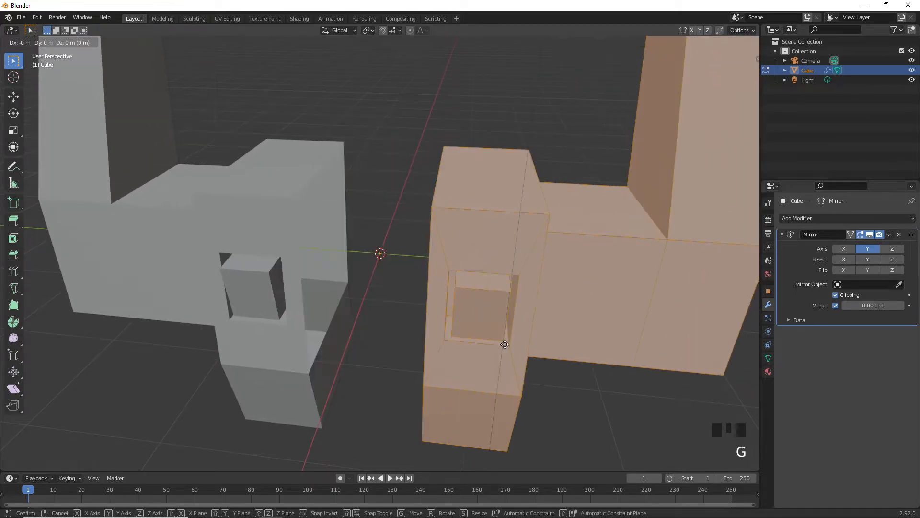
click(505, 344)
middle_drag(503, 341, 384, 255)
click(442, 337)
Step: Extrude the front face of the lower body block inward to form a recess below the eyes
scroll(412, 249, up, 5)
scroll(407, 241, up, 1)
scroll(379, 254, down, 6)
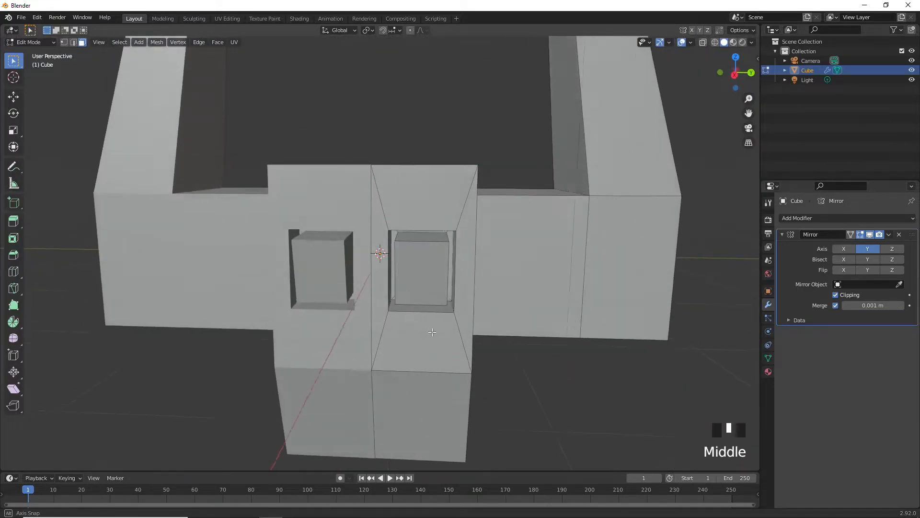
scroll(396, 310, up, 3)
scroll(396, 311, down, 5)
middle_drag(397, 311, 407, 406)
scroll(380, 305, up, 1)
click(407, 406)
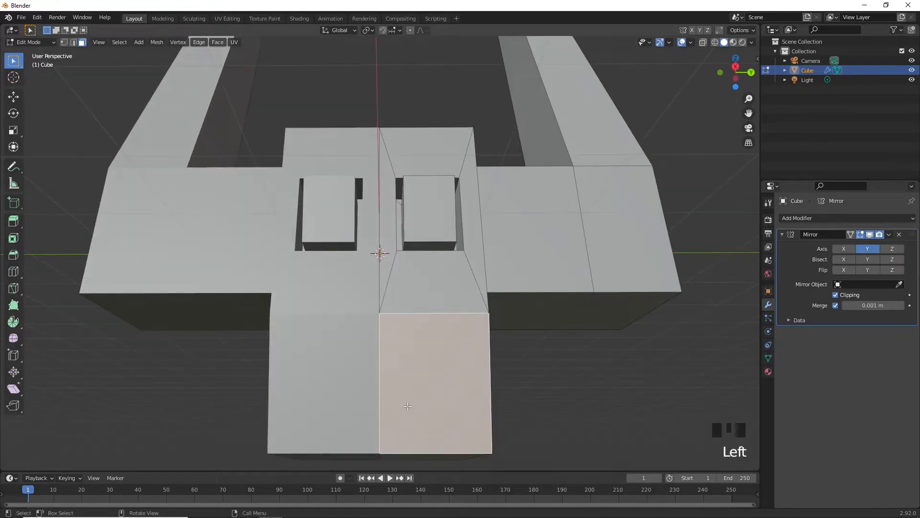
middle_drag(280, 423, 444, 436)
key(e)
click(392, 402)
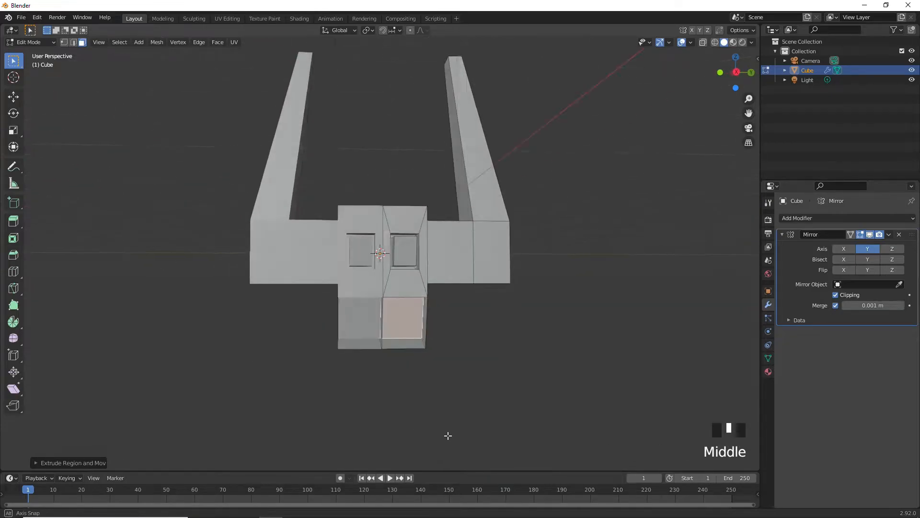
Step: Examine the new recess from several angles, checking the inner wall along the mirror seam
scroll(403, 312, up, 4)
middle_drag(437, 383, 496, 385)
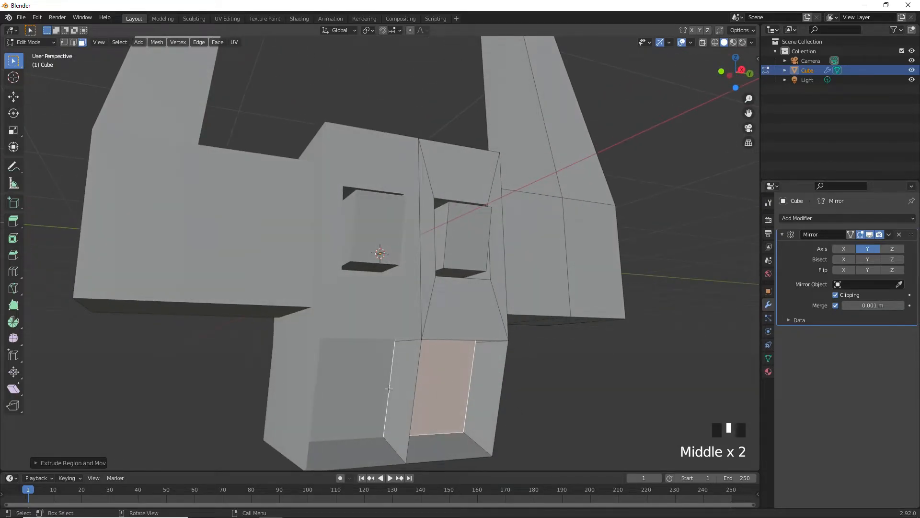
middle_drag(411, 394, 295, 365)
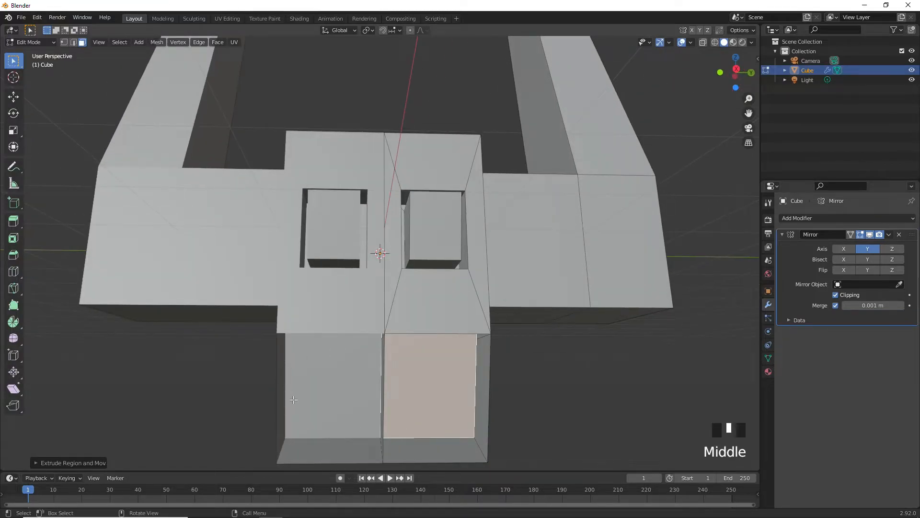
middle_drag(459, 411, 427, 372)
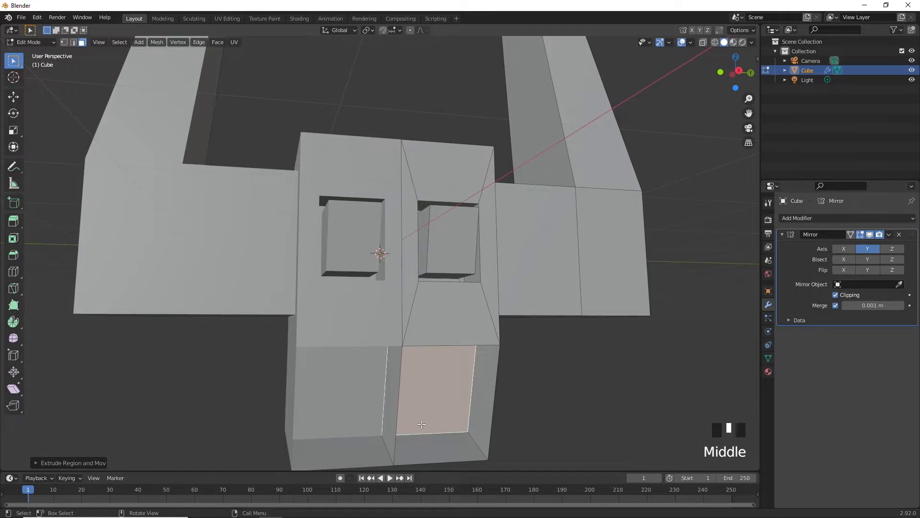
middle_drag(394, 408, 400, 417)
middle_drag(321, 398, 376, 425)
middle_drag(368, 386, 371, 381)
middle_drag(369, 422, 348, 417)
scroll(355, 417, up, 5)
scroll(354, 417, down, 4)
Step: Delete the recess's inner wall face along the mirror seam
click(349, 406)
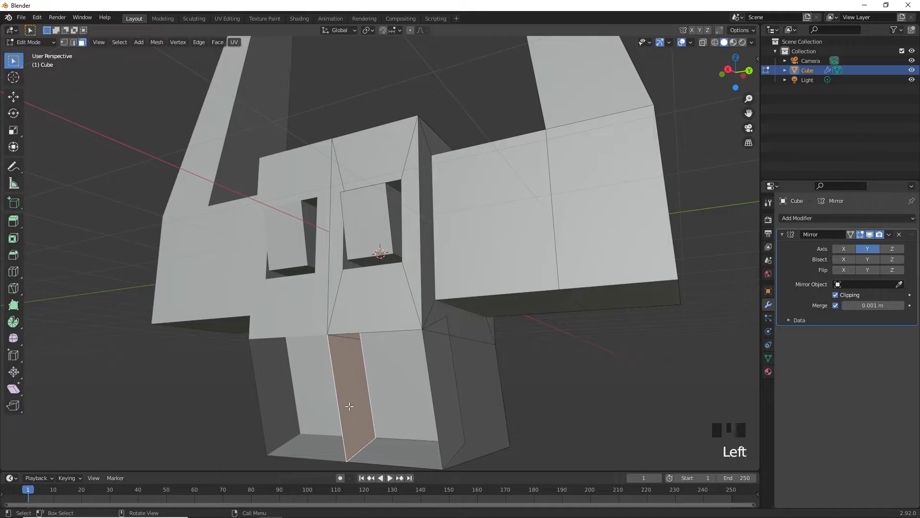
key(Delete)
click(339, 416)
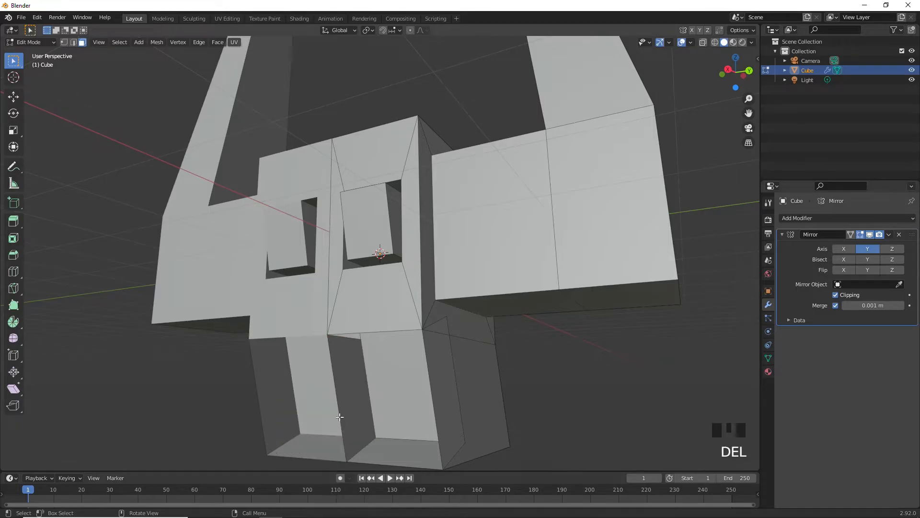
click(349, 408)
key(Delete)
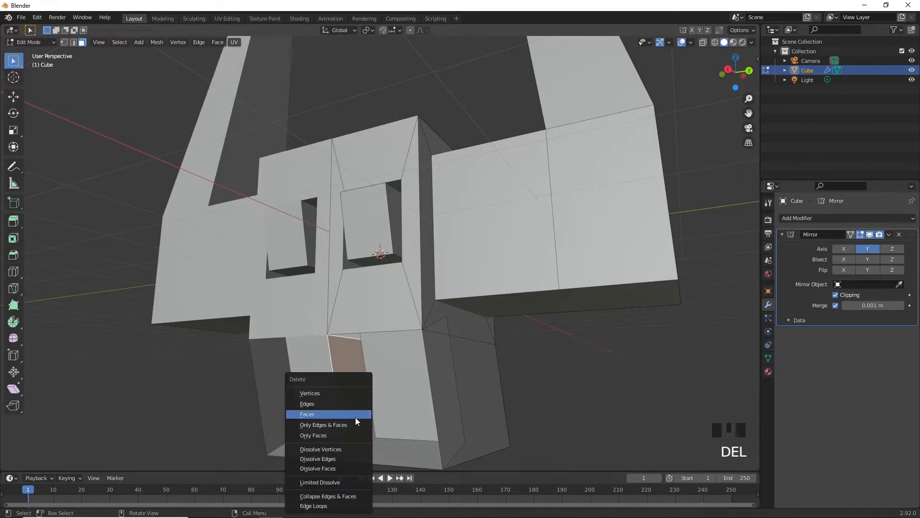
click(355, 417)
Step: Inset the back face of the lower recess slightly
middle_drag(328, 421, 504, 442)
click(435, 425)
key(i)
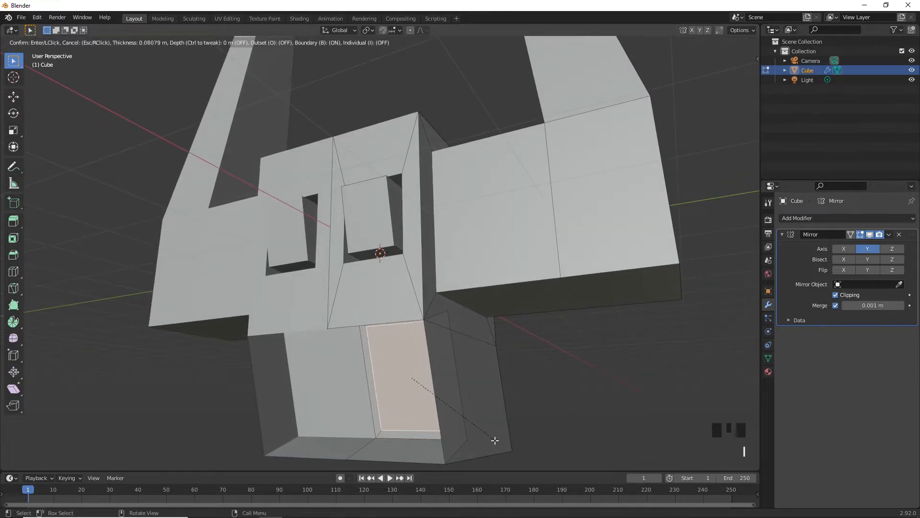
click(490, 437)
Step: Extrude the inset face farther into the body and inspect the pocket on both sides of the seam
middle_drag(491, 437, 356, 501)
key(e)
click(395, 439)
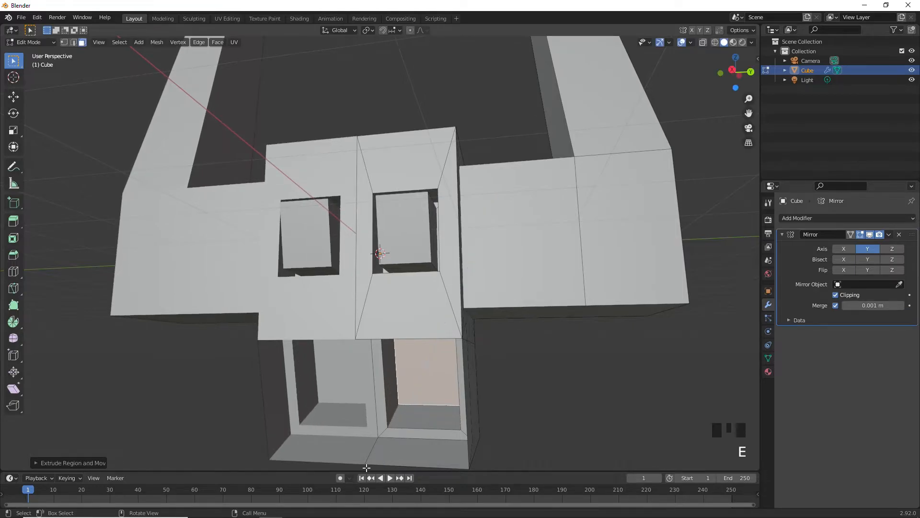
middle_drag(394, 439, 396, 450)
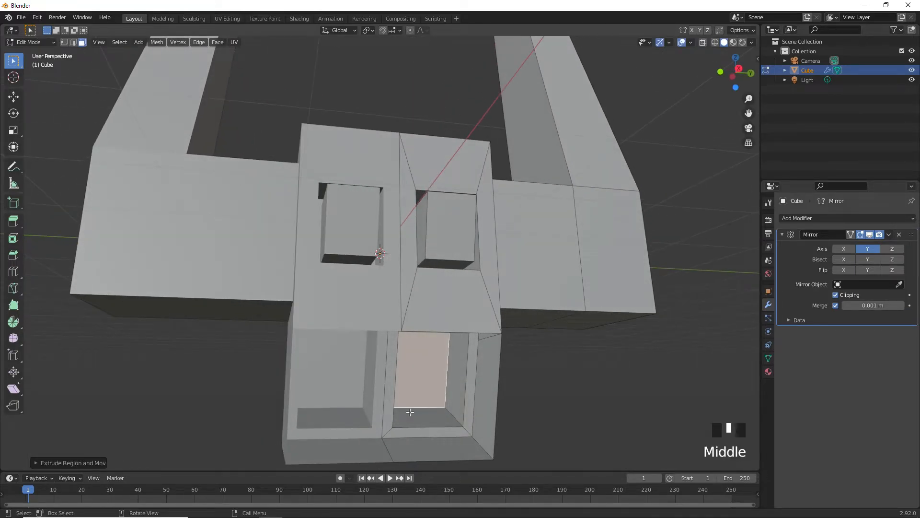
middle_drag(411, 411, 427, 411)
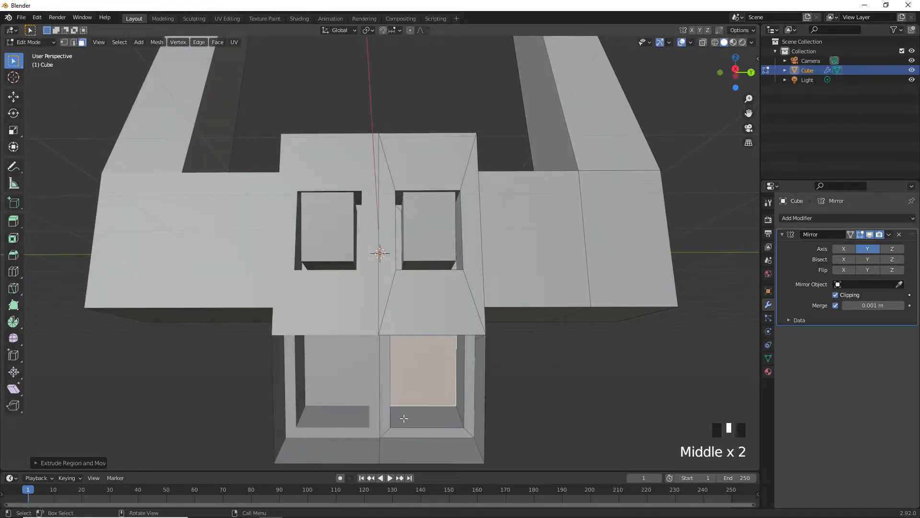
middle_drag(383, 433, 367, 435)
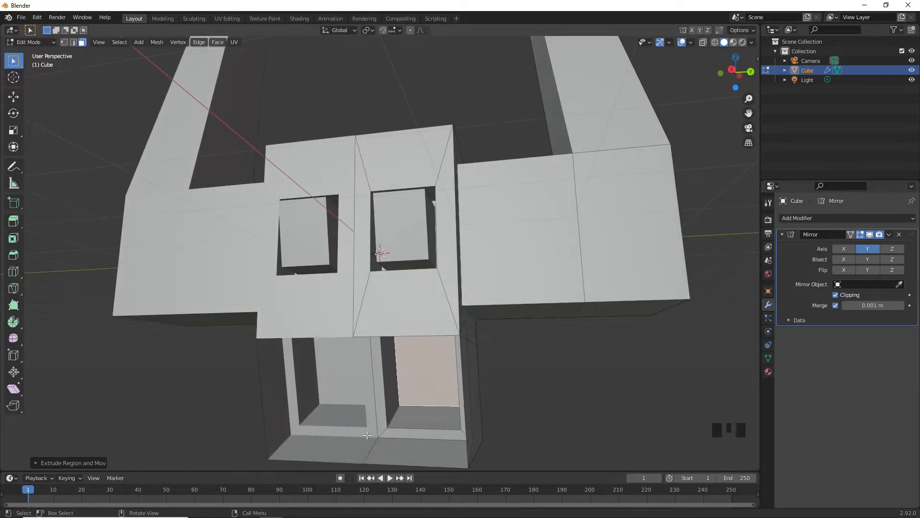
Step: Delete the pocket's seam-side wall and the frame strip beside the mirror seam
scroll(396, 385, up, 2)
middle_drag(395, 385, 363, 412)
scroll(384, 388, up, 2)
click(381, 402)
key(Delete)
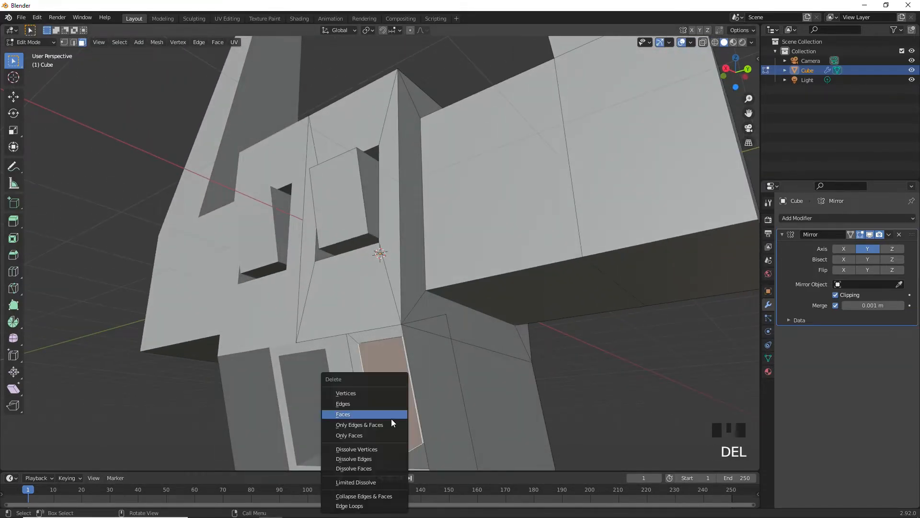
click(388, 414)
middle_drag(388, 413, 399, 423)
click(400, 423)
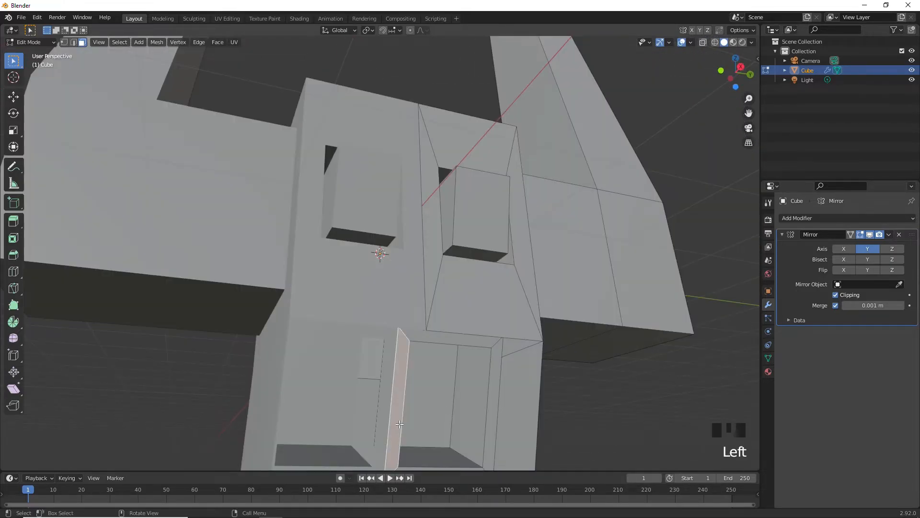
key(Delete)
click(394, 418)
middle_drag(395, 418, 347, 461)
scroll(351, 442, down, 5)
scroll(369, 432, up, 2)
middle_drag(390, 403, 403, 363)
scroll(390, 446, up, 2)
scroll(390, 446, down, 4)
scroll(381, 407, up, 3)
scroll(380, 402, down, 4)
Step: Undo the wall and frame strip deletions and the pocket extrusion, returning to the flat inset face
key(ctrl+z)
key(ctrl+z)
key(ctrl+z)
key(ctrl+z)
key(ctrl+z)
key(ctrl+z)
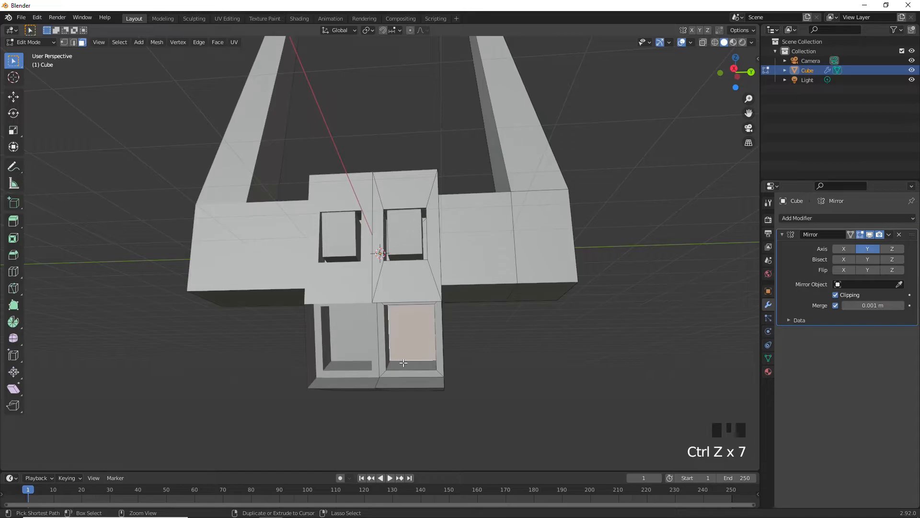
Step: Move the inset face along Y until its inner edge meets the mirror seam
scroll(386, 369, up, 2)
scroll(385, 369, down, 1)
middle_drag(385, 369, 371, 367)
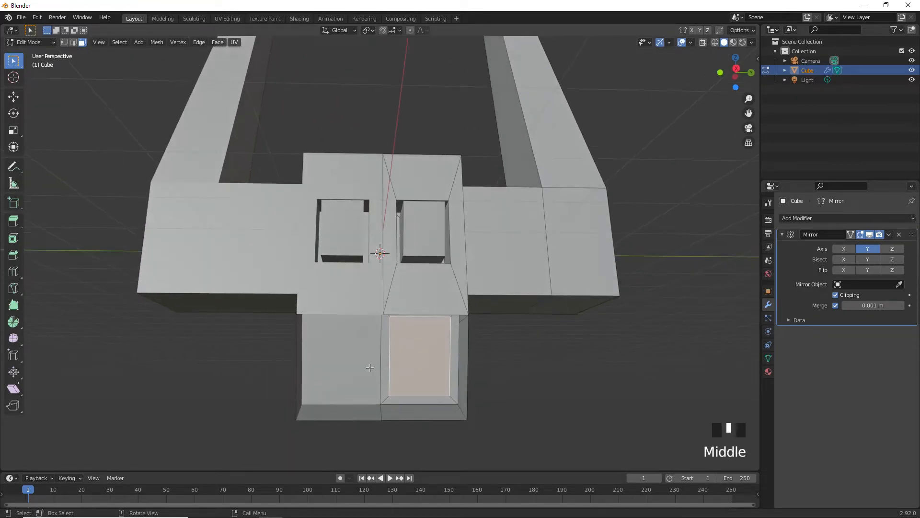
scroll(355, 366, up, 2)
scroll(470, 427, down, 3)
middle_drag(456, 403, 445, 391)
scroll(436, 388, up, 1)
key(g)
key(y)
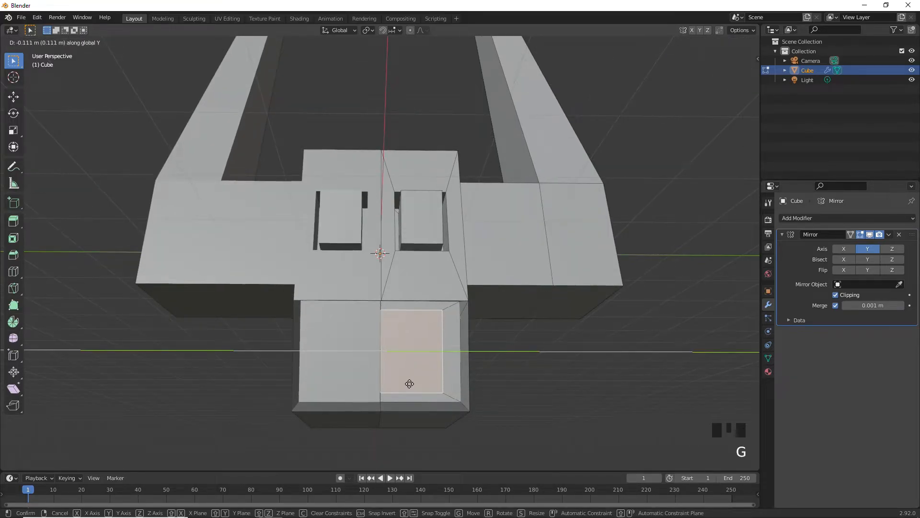
click(410, 384)
Step: Extrude the inset face inward to form a deeper pocket that meets the mirror seam
middle_drag(410, 384, 374, 411)
scroll(376, 397, up, 1)
key(e)
click(410, 374)
Step: Delete the pocket's inner wall face on the mirror seam to join both sides into one opening
middle_drag(410, 374, 372, 415)
click(379, 345)
key(Delete)
click(392, 349)
scroll(411, 416, up, 3)
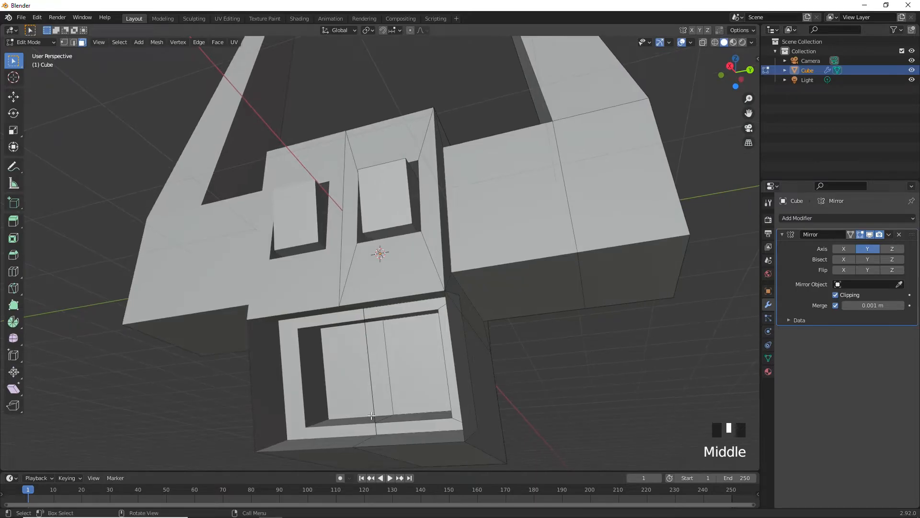
Step: Delete the two leftover vertical edges running along the mirror seam inside the mouth pocket
key(2)
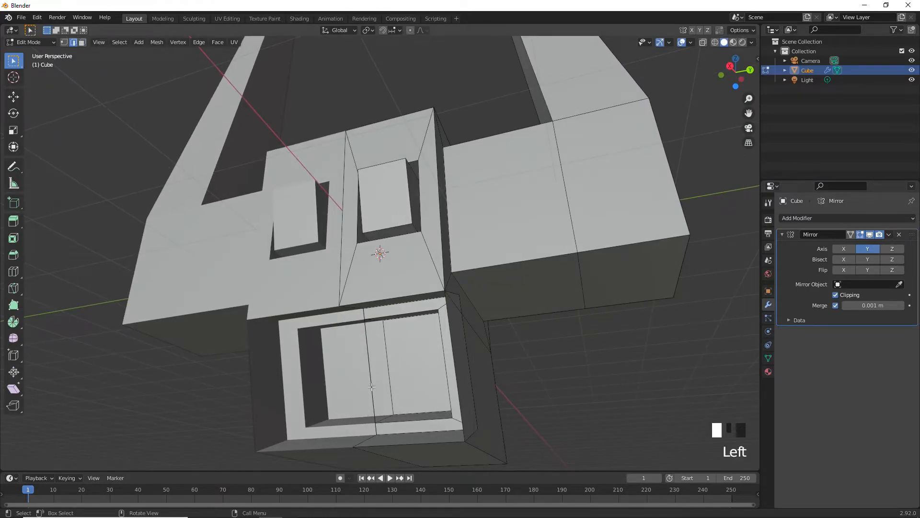
middle_drag(375, 405, 386, 415)
key(Delete)
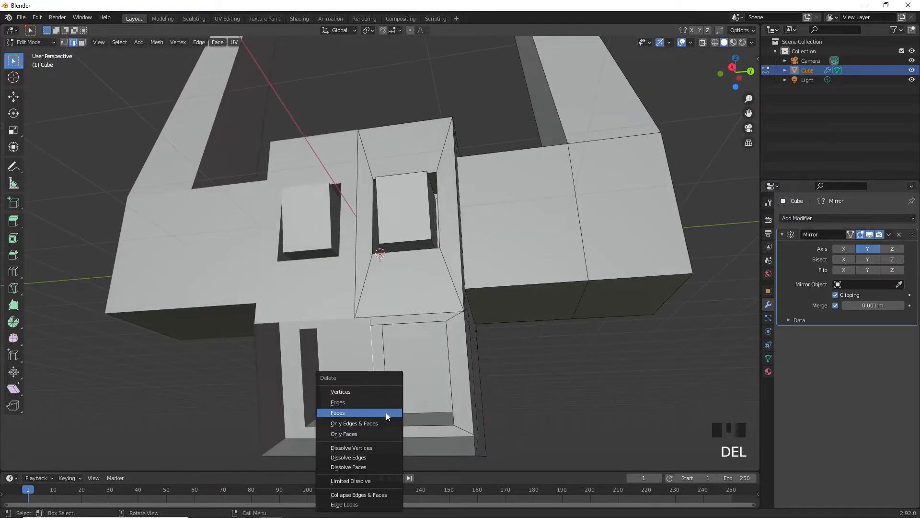
click(386, 403)
middle_drag(385, 399, 385, 397)
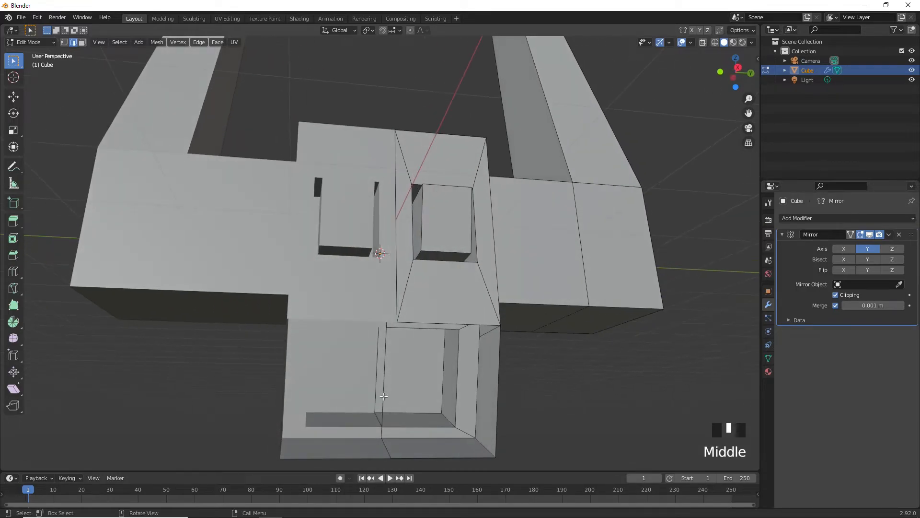
click(388, 399)
key(Delete)
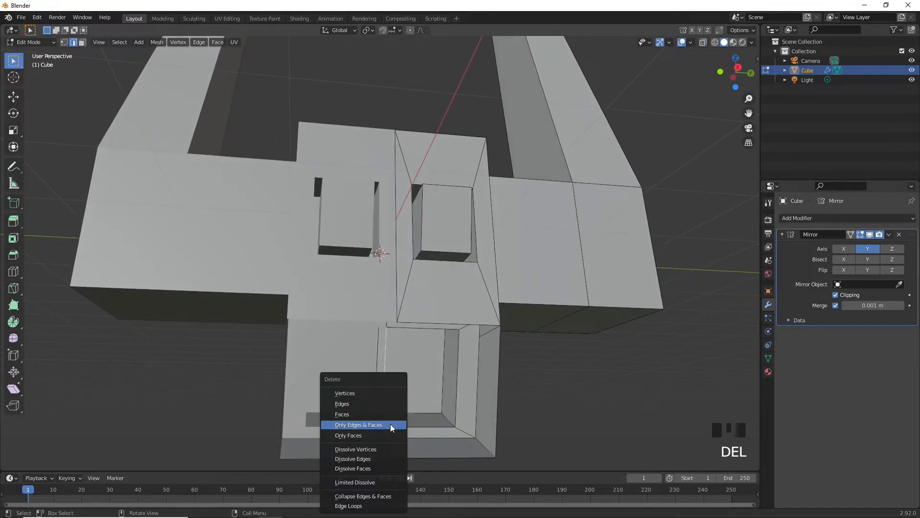
click(381, 407)
middle_drag(380, 407, 350, 433)
scroll(359, 436, down, 4)
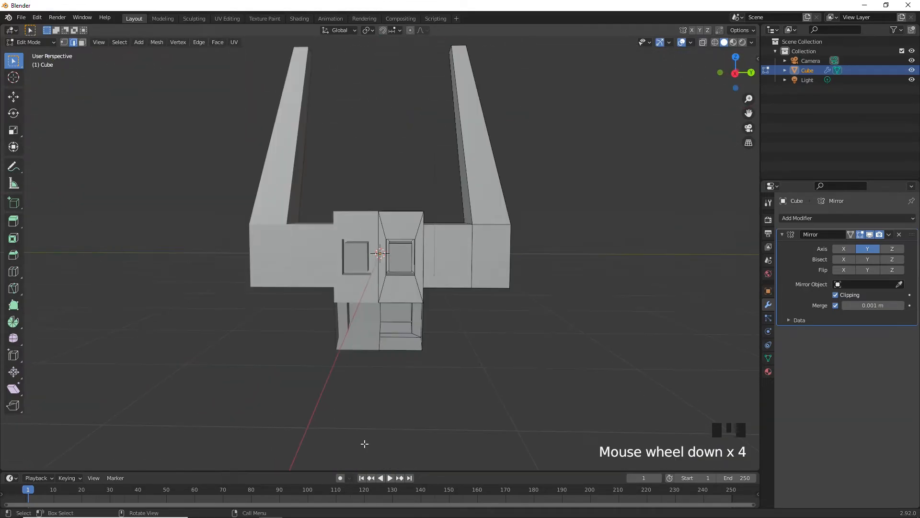
scroll(339, 423, up, 2)
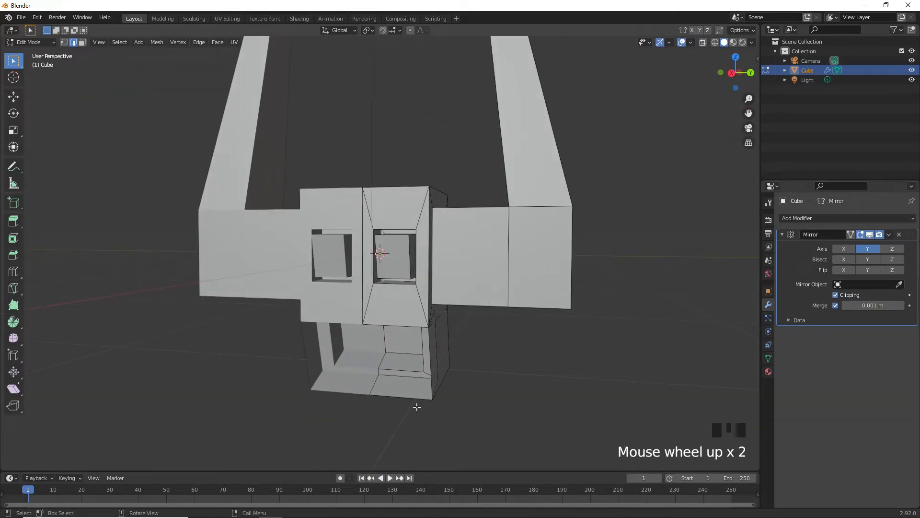
scroll(416, 406, down, 4)
middle_drag(419, 404, 422, 289)
Step: Return to Object Mode, delete the mirrored model and add a new default cube at the world origin
key(Tab)
key(Delete)
scroll(415, 272, down, 6)
key(shift+a)
click(470, 283)
middle_drag(470, 284, 382, 307)
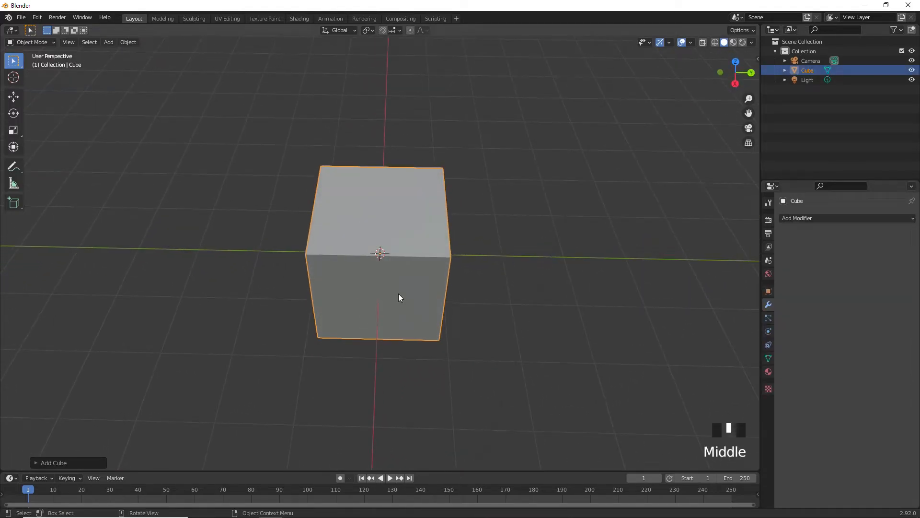
Step: Move the cube about 0.99 m along the Y axis so one side sits at the world origin
key(g)
key(y)
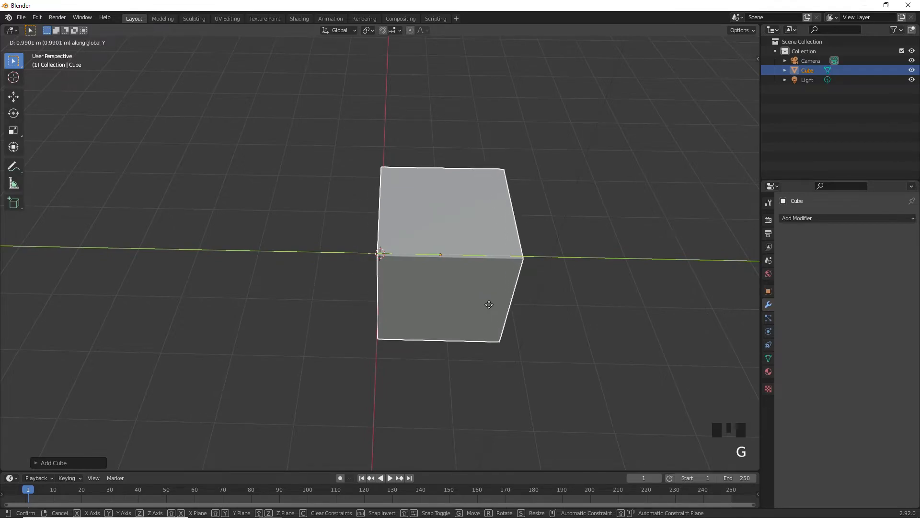
click(489, 305)
click(533, 329)
scroll(518, 356, down, 2)
middle_drag(518, 356, 484, 310)
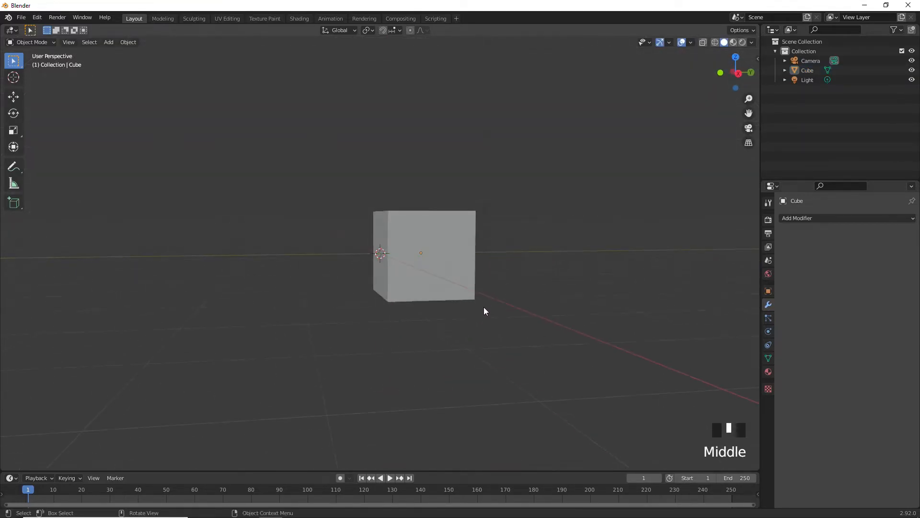
click(453, 276)
middle_drag(453, 276, 427, 334)
scroll(327, 198, up, 1)
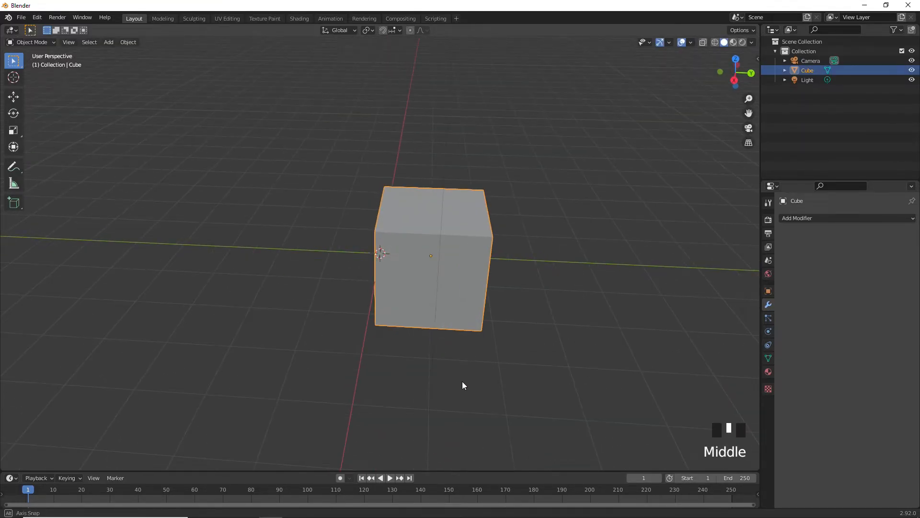
middle_drag(461, 383, 463, 342)
Step: Move the cube farther out along Y, leaving a gap between its side and the world origin
click(457, 287)
key(g)
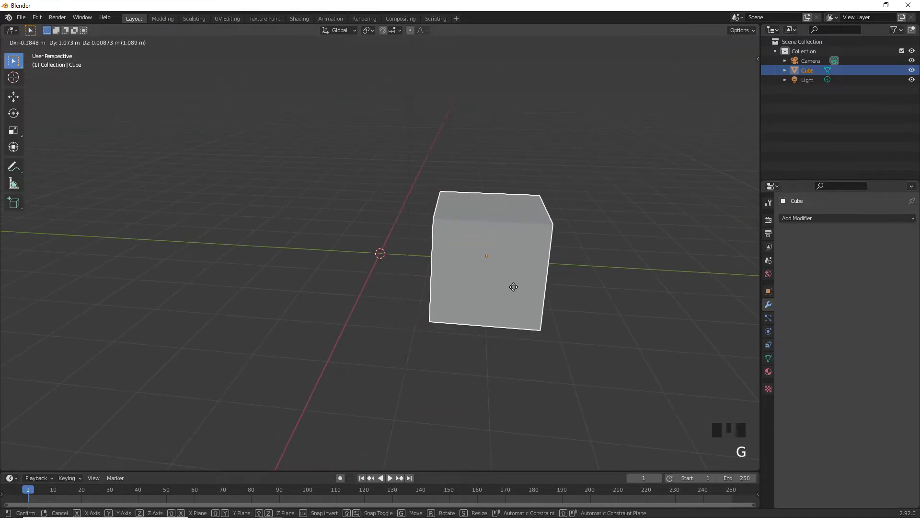
click(484, 288)
scroll(455, 269, down, 2)
middle_drag(455, 269, 429, 300)
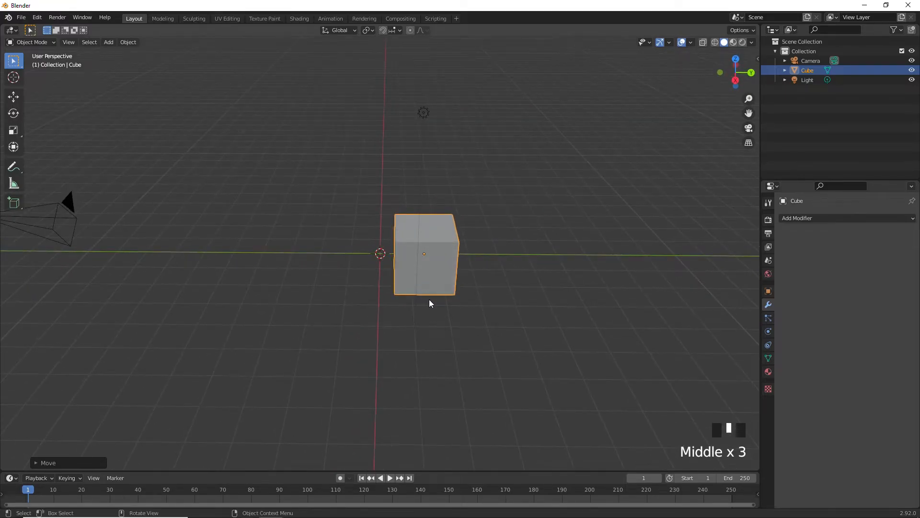
Step: In top orthographic view, move the cube back along Y until its near edge meets the X axis line
key(KP_7)
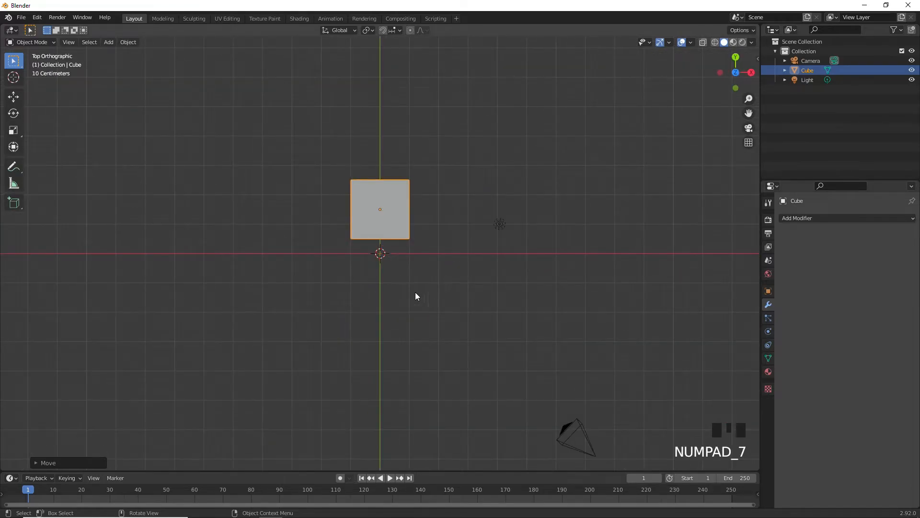
scroll(361, 238, up, 1)
scroll(361, 238, up, 2)
key(g)
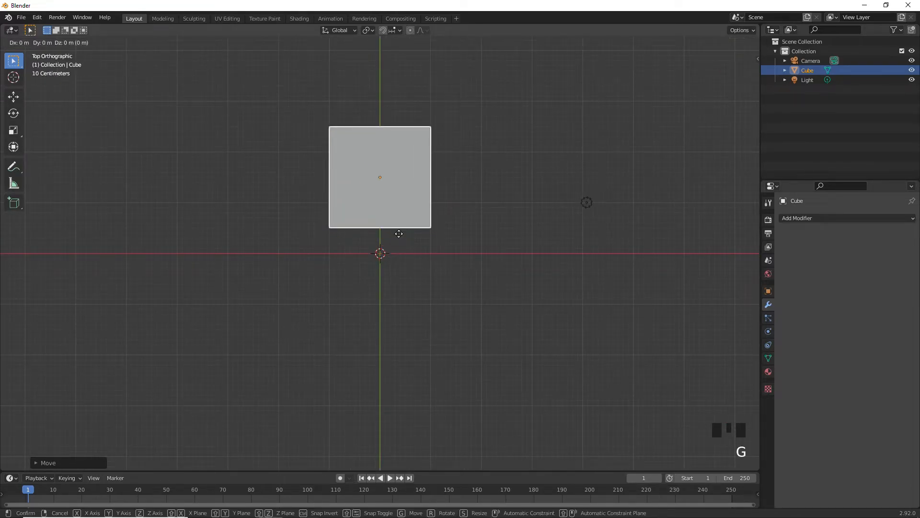
key(y)
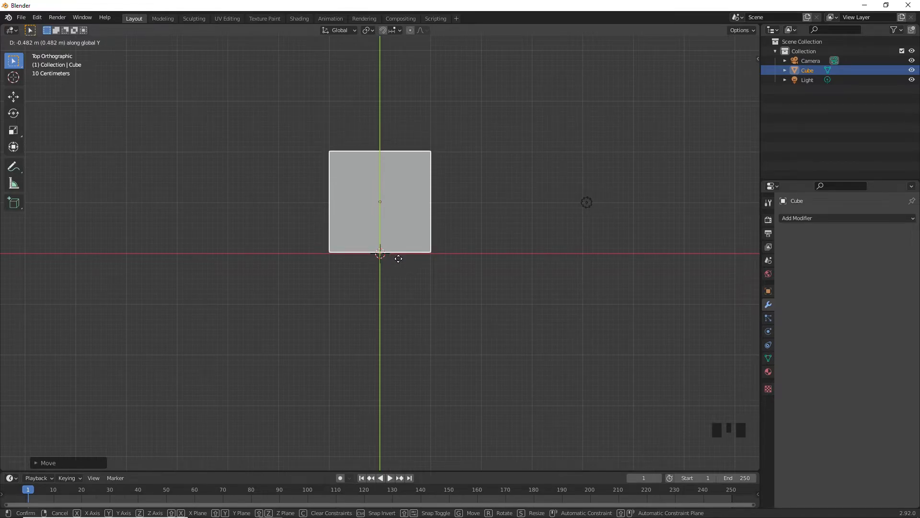
click(400, 261)
Step: Examine the cube from several angles, comparing its side with the world origin and its own origin point
scroll(473, 256, down, 4)
middle_drag(473, 256, 423, 272)
scroll(415, 263, up, 1)
scroll(415, 262, up, 4)
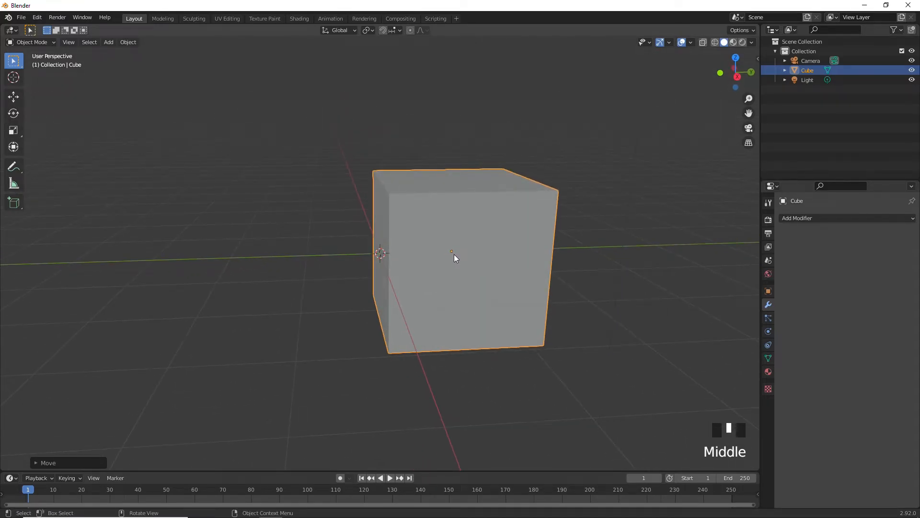
scroll(480, 258, up, 4)
scroll(522, 275, down, 5)
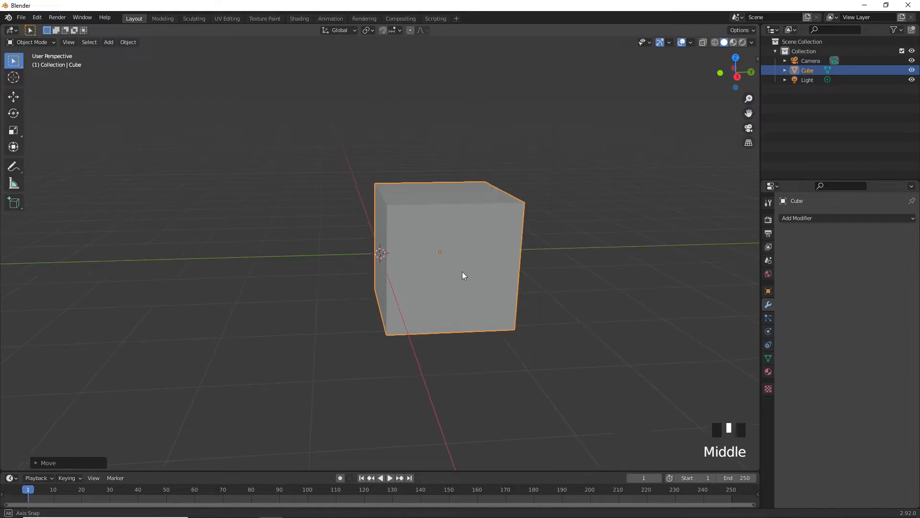
middle_drag(463, 271, 421, 224)
middle_drag(434, 258, 175, 257)
scroll(444, 255, up, 1)
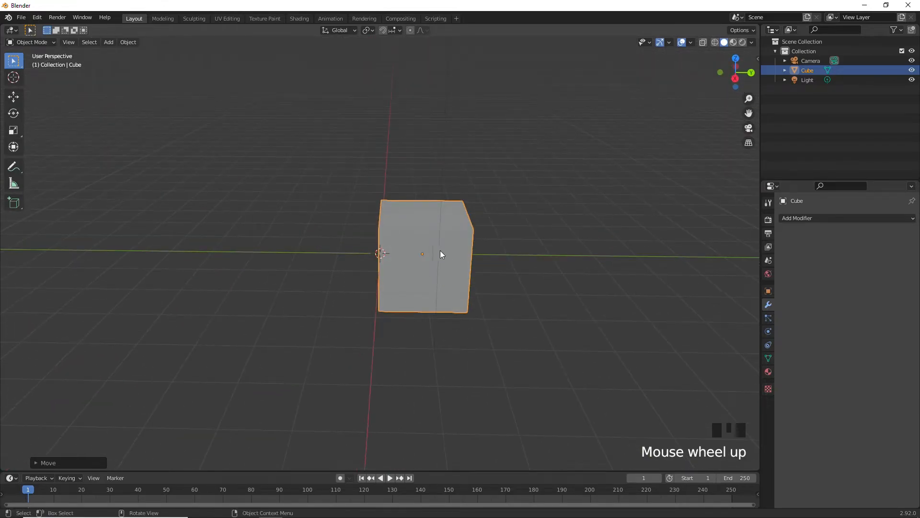
scroll(424, 254, up, 4)
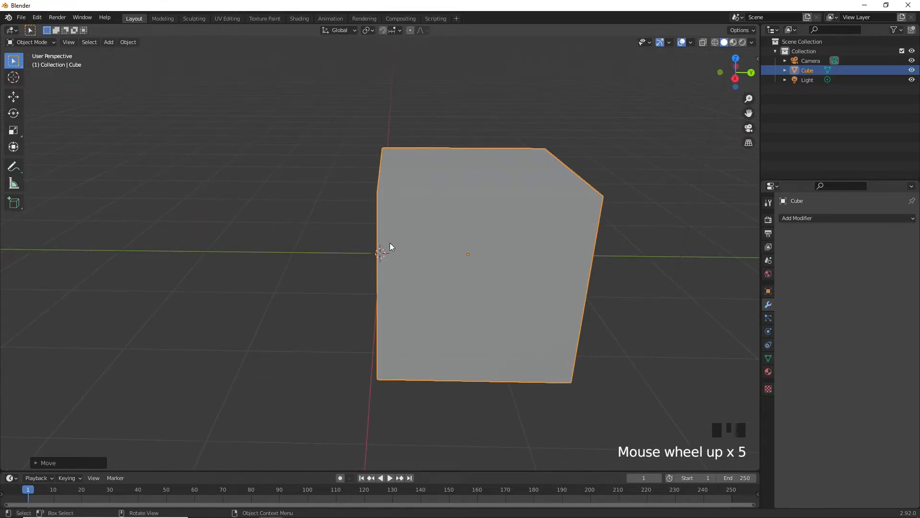
middle_drag(268, 211, 335, 206)
Step: Add a Mirror modifier to the cube and set its axis to Y only
click(829, 218)
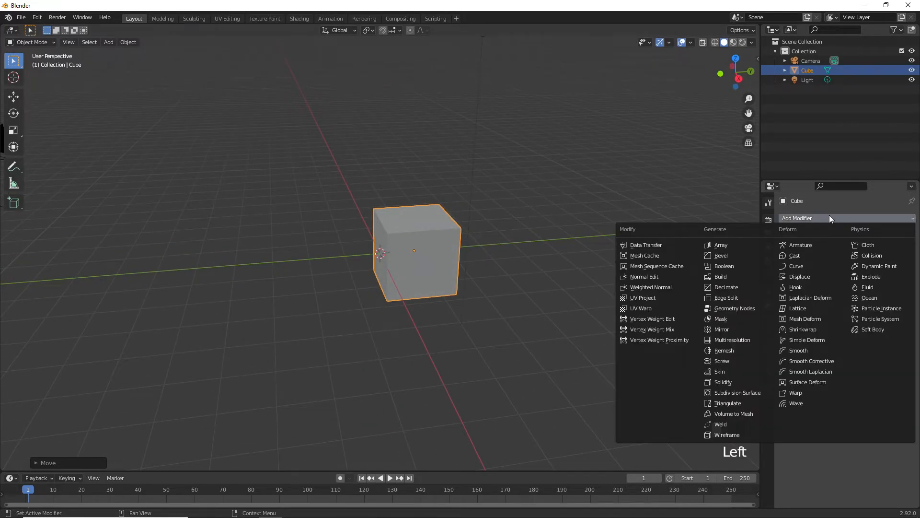
click(740, 330)
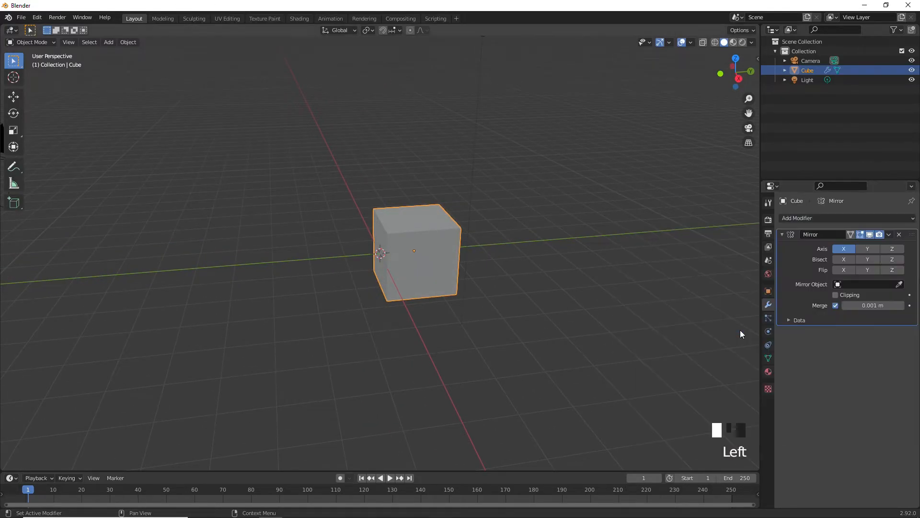
click(850, 249)
middle_drag(571, 273, 510, 272)
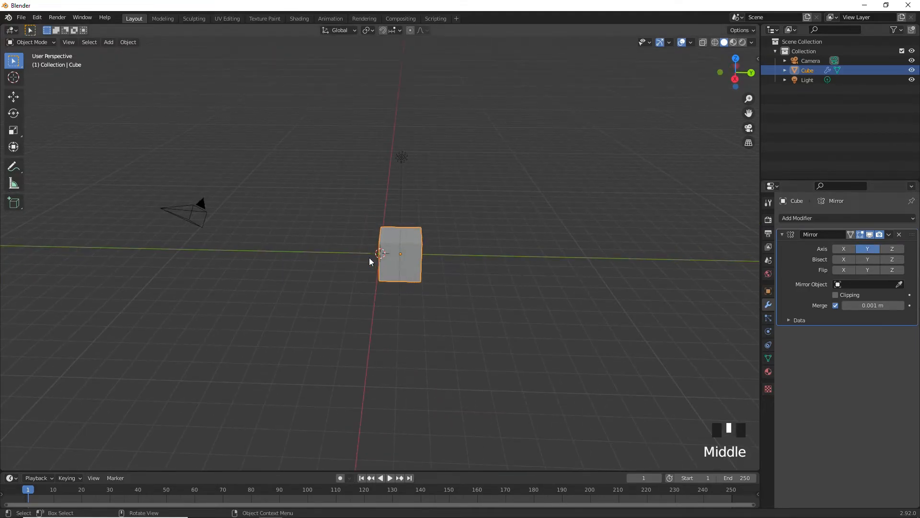
scroll(329, 257, up, 6)
middle_drag(335, 260, 374, 256)
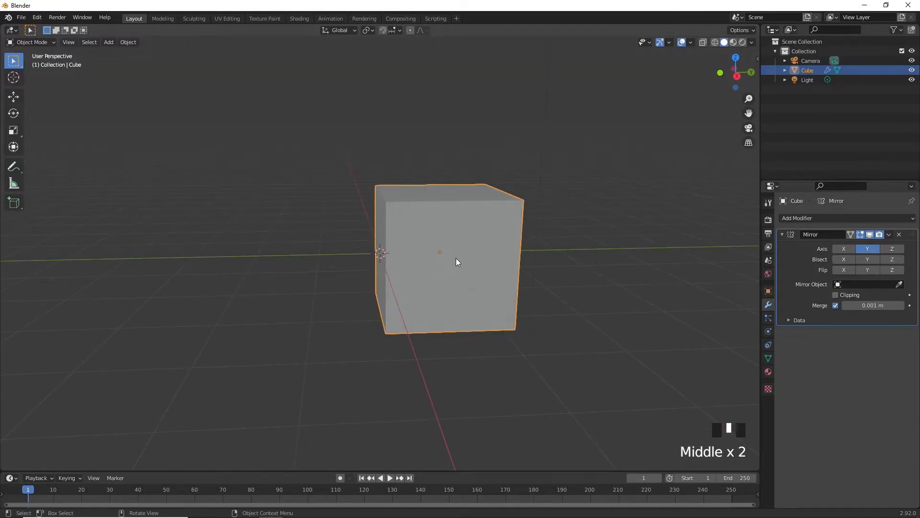
scroll(436, 250, down, 6)
Step: In Edit Mode, add a centred vertical loop cut to the cube and turn on X-ray
key(Tab)
scroll(423, 256, up, 5)
middle_drag(423, 256, 459, 221)
key(ctrl+r)
click(457, 198)
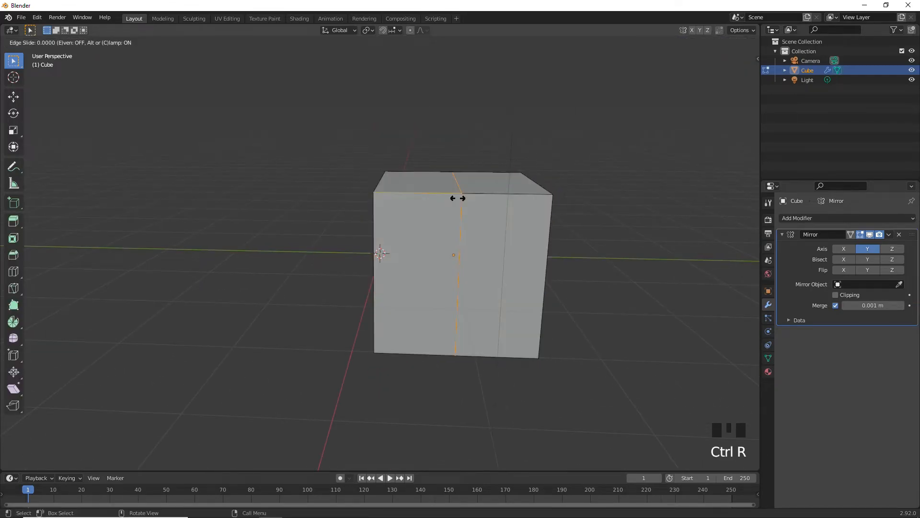
right_click(458, 198)
scroll(484, 233, down, 3)
click(704, 43)
middle_drag(544, 230, 538, 220)
Step: Delete the outer end's edges on the +Y half of the cube, followed by its remaining vertices
drag(448, 193, 496, 320)
key(Delete)
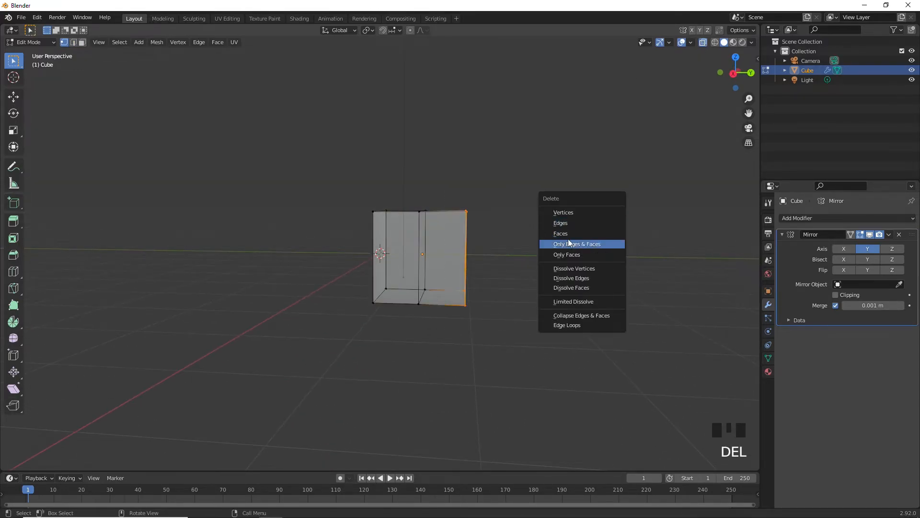
click(582, 220)
middle_drag(581, 220, 482, 221)
drag(459, 176, 497, 359)
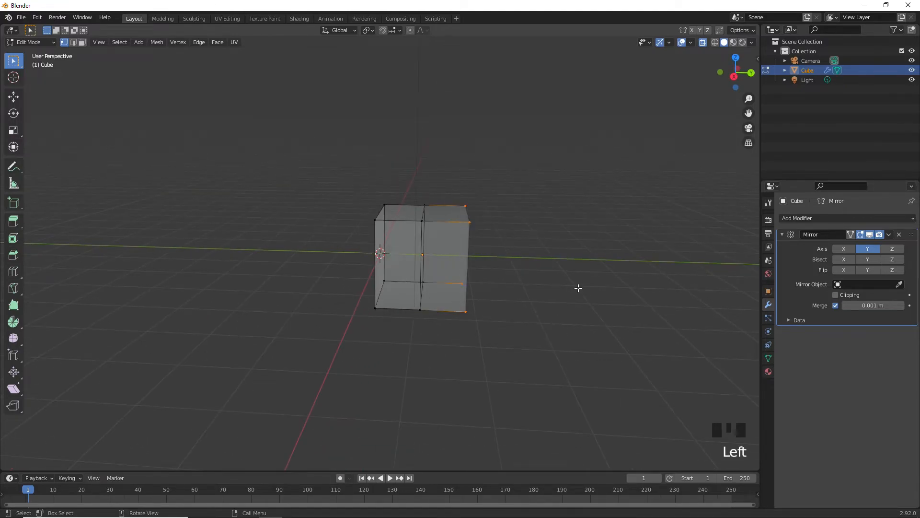
key(Delete)
click(572, 277)
middle_drag(431, 274, 491, 275)
scroll(431, 268, up, 2)
scroll(518, 259, down, 4)
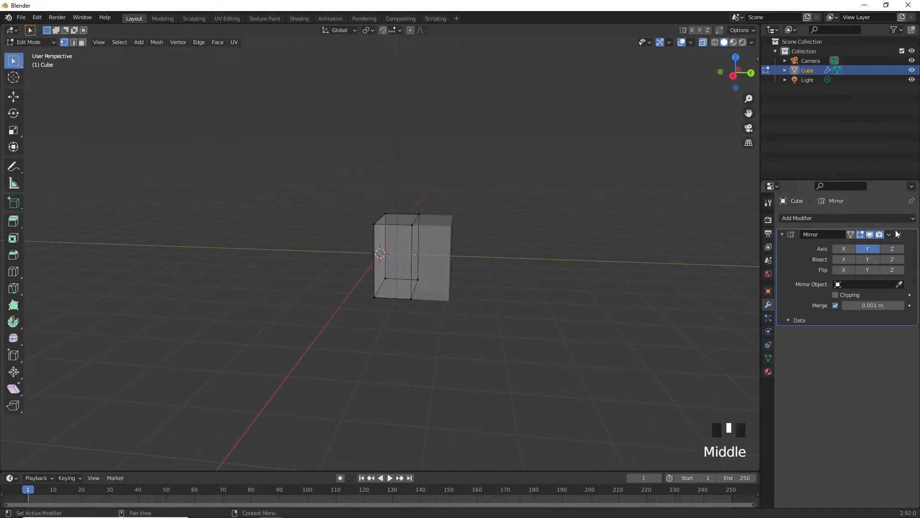
Step: Hide the Mirror modifier's viewport result and examine the remaining half of the cube from several angles
click(869, 235)
scroll(493, 245, up, 5)
middle_drag(465, 260, 441, 249)
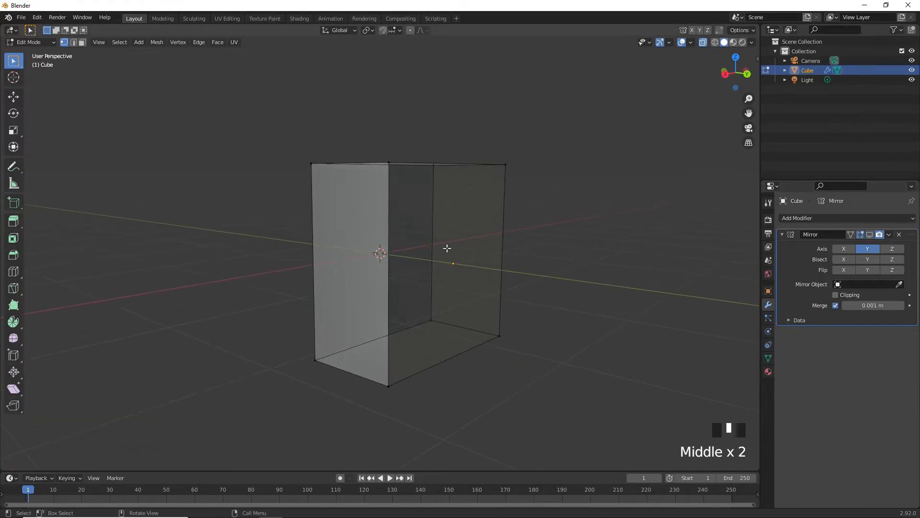
scroll(431, 284, down, 4)
mouse_move(431, 283)
middle_down()
mouse_move(404, 297)
mouse_move(421, 308)
mouse_move(433, 302)
middle_up()
scroll(433, 302, up, 3)
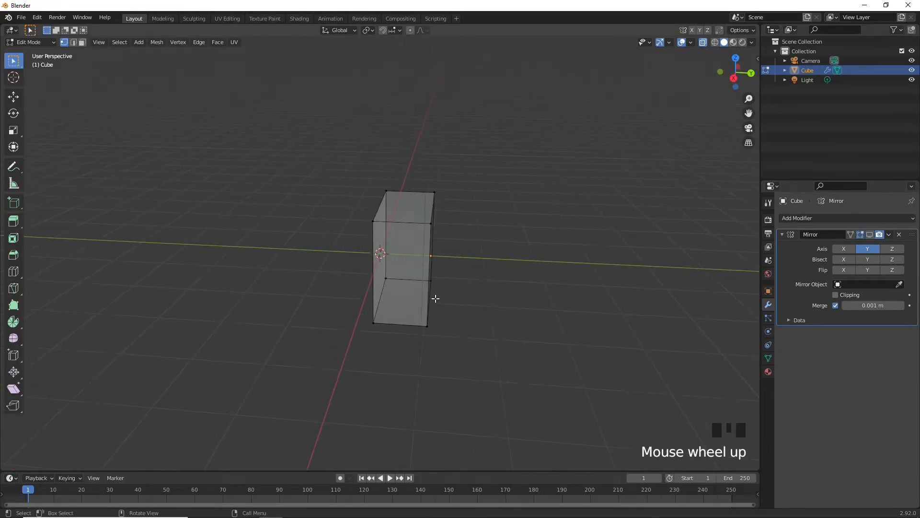
mouse_move(466, 275)
middle_down()
mouse_move(465, 302)
mouse_move(470, 288)
middle_up()
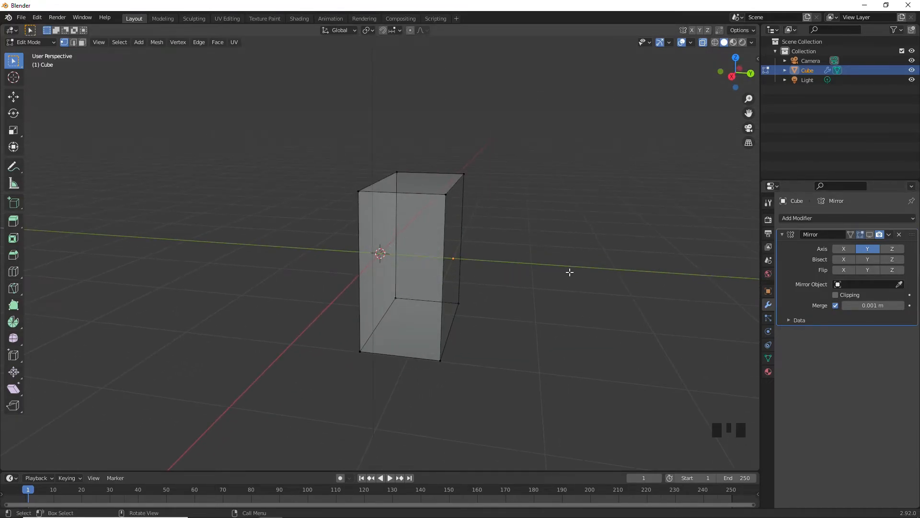
middle_drag(470, 265, 757, 288)
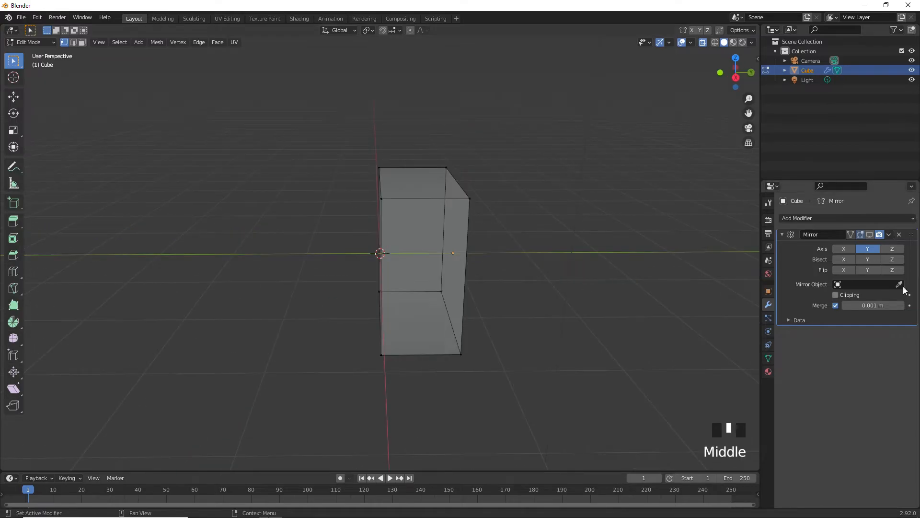
Step: Undo the edge and vertex deletions on the cube's outer half and show the Mirror modifier in the viewport again
key(ctrl+z)
key(ctrl+z)
key(ctrl+z)
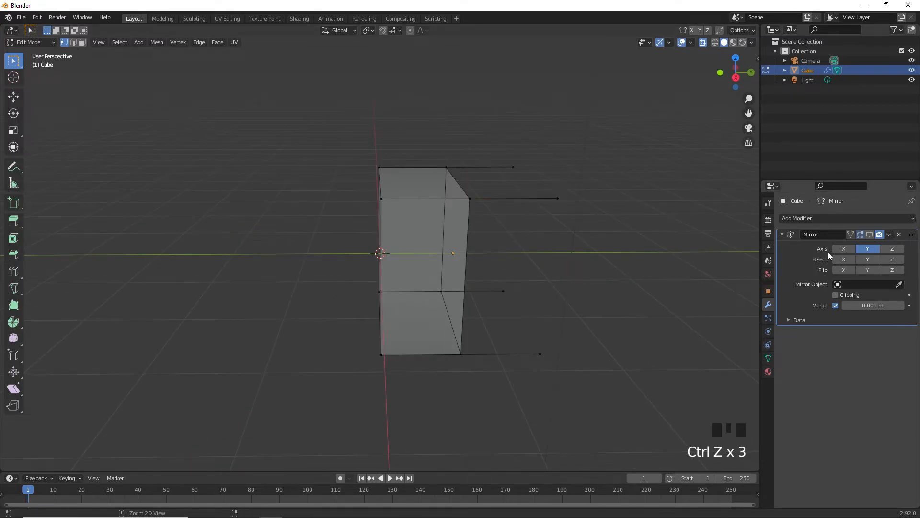
key(ctrl+z)
middle_drag(671, 249, 628, 240)
click(869, 235)
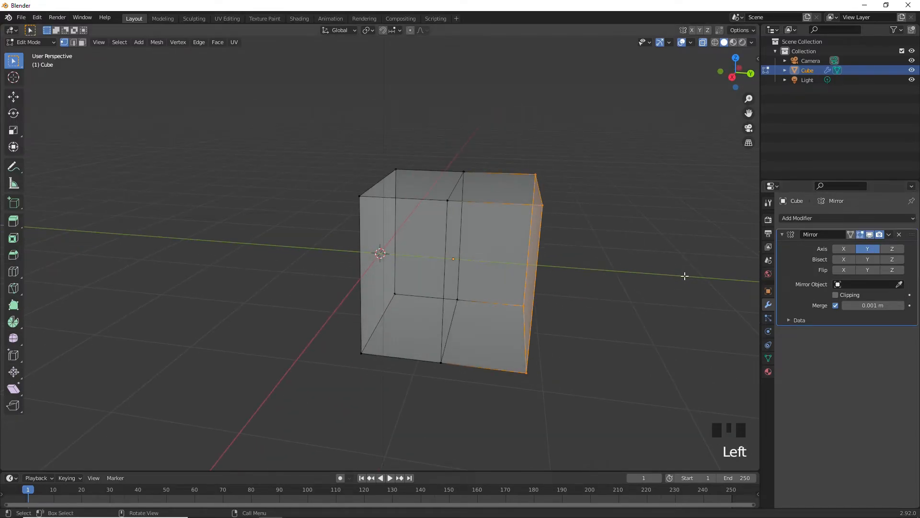
Step: Return to Object Mode and examine the cube's origin point at its centre under the Mirror modifier
key(Tab)
middle_drag(475, 268, 450, 255)
scroll(413, 249, up, 5)
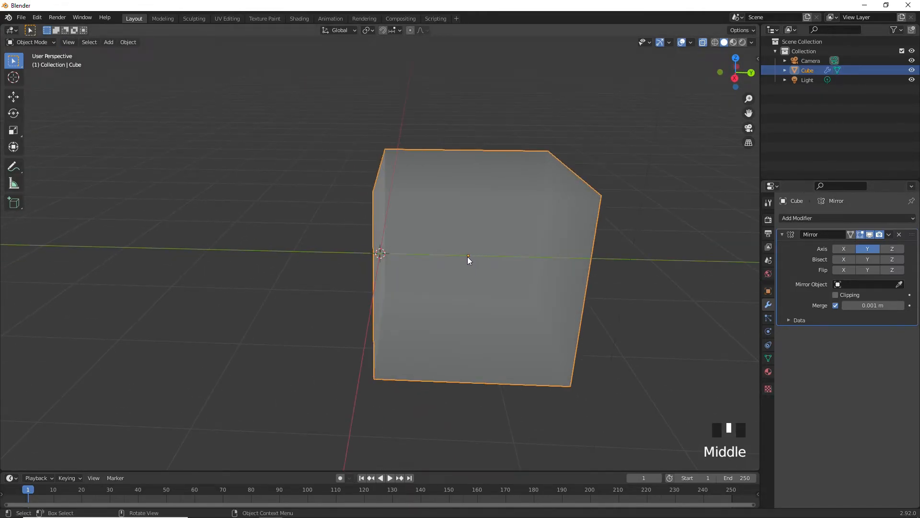
middle_drag(429, 292, 431, 252)
scroll(415, 260, up, 4)
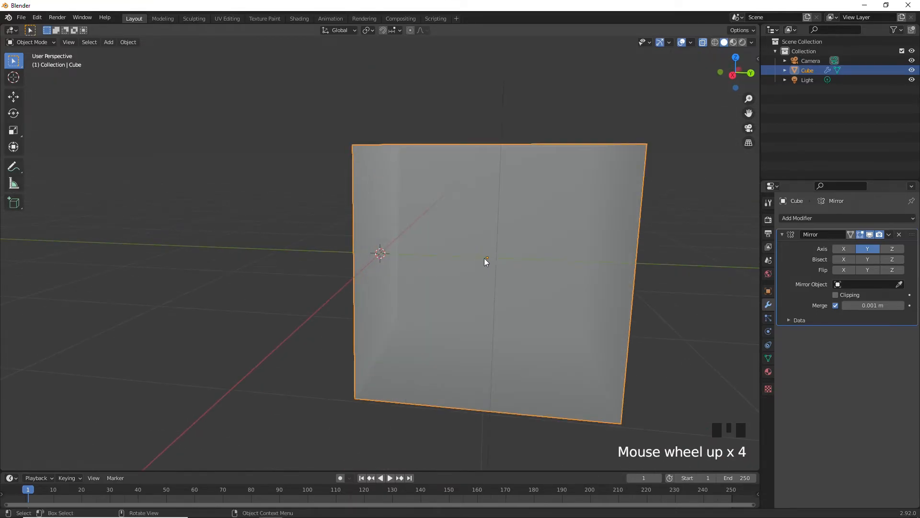
Step: Examine the cube's central origin point and the 3D cursor at the world centre from several angles
scroll(485, 260, down, 1)
middle_drag(487, 261, 433, 261)
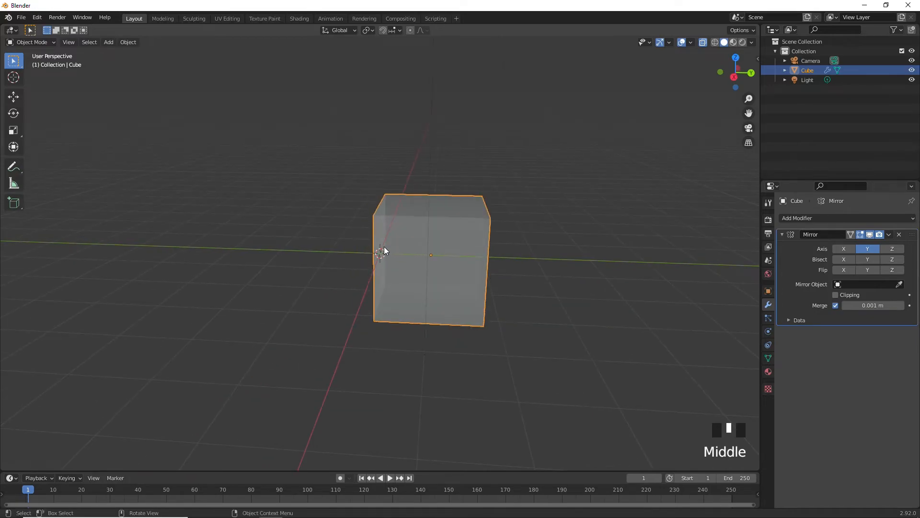
middle_drag(383, 246, 409, 261)
scroll(408, 260, up, 6)
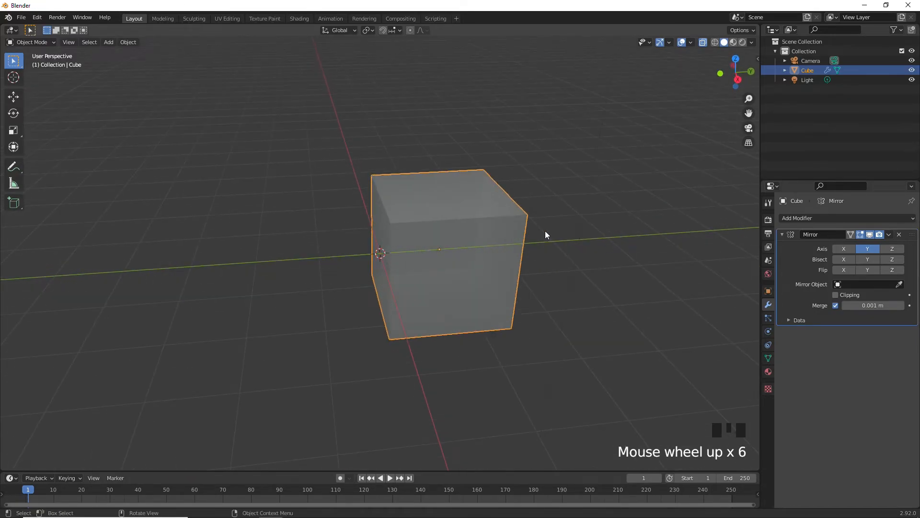
middle_drag(545, 234, 413, 287)
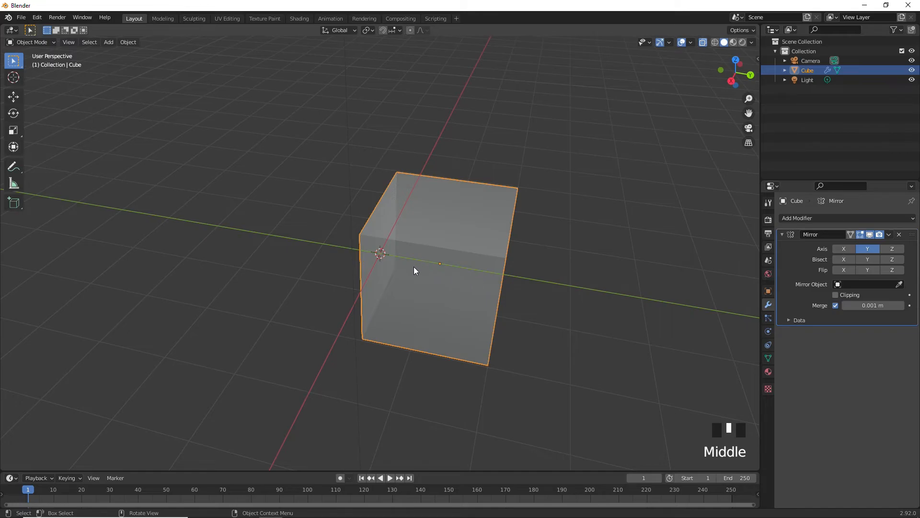
scroll(405, 273, up, 2)
scroll(477, 290, down, 1)
middle_drag(476, 289, 465, 253)
middle_drag(366, 265, 425, 224)
scroll(426, 223, up, 3)
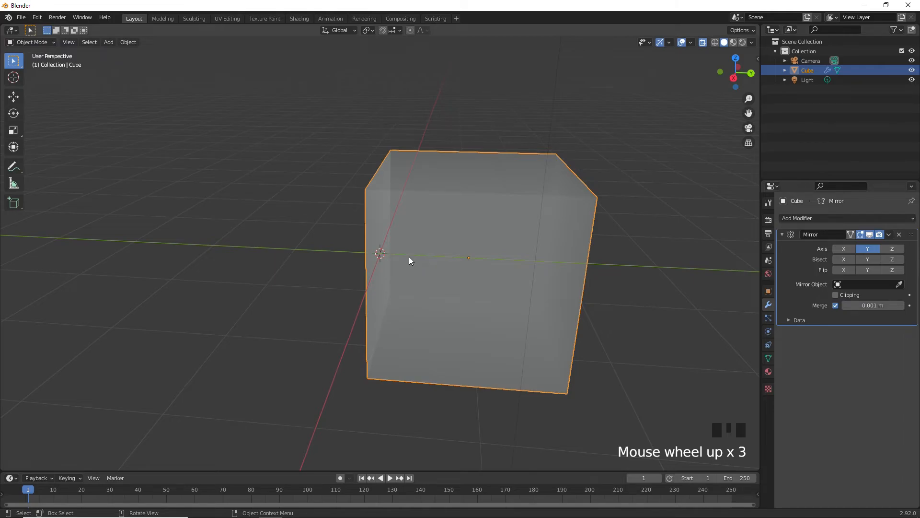
middle_drag(410, 257, 394, 243)
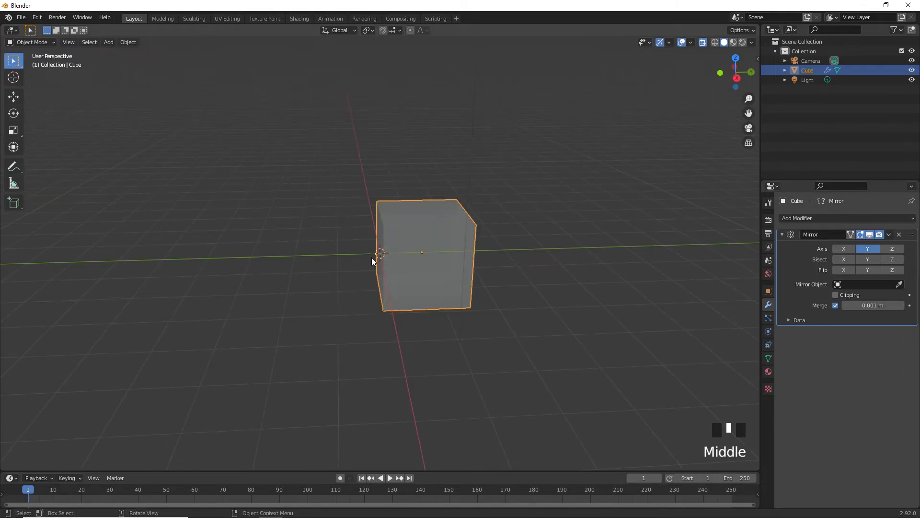
scroll(371, 258, up, 5)
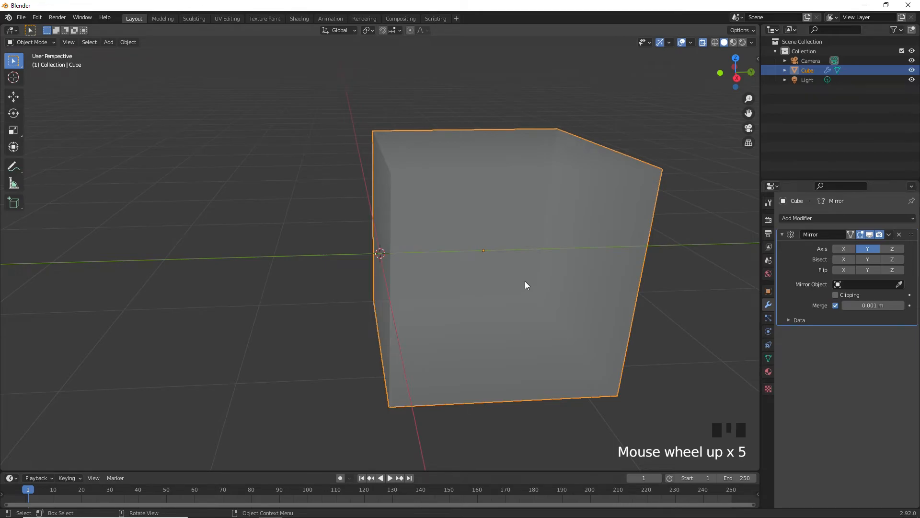
middle_drag(524, 281, 523, 278)
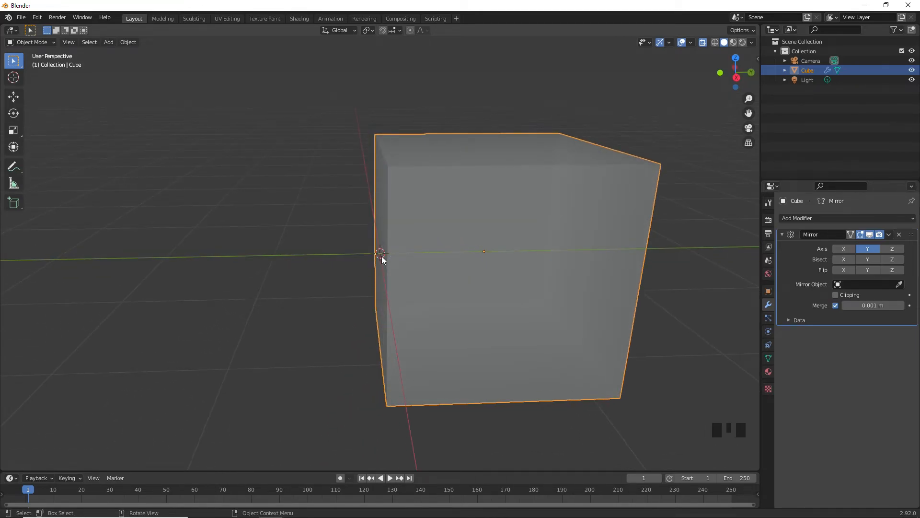
scroll(442, 281, up, 1)
middle_drag(442, 280, 378, 251)
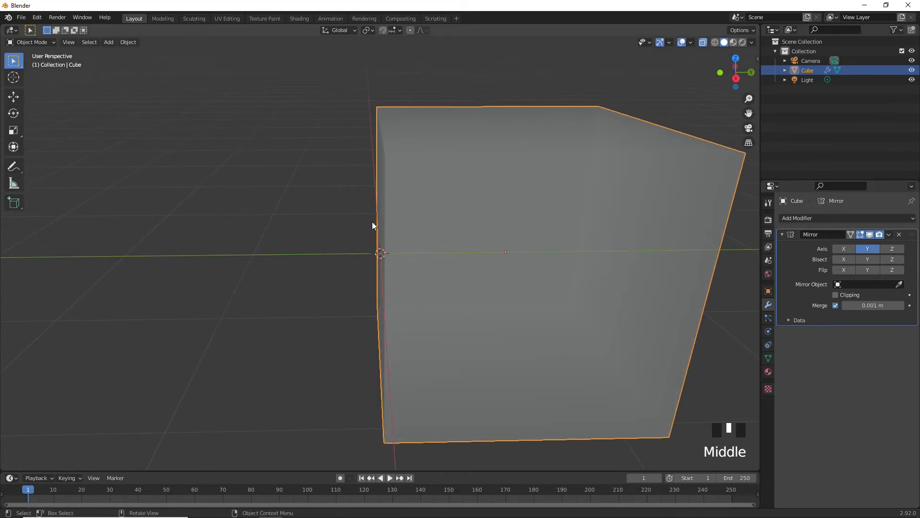
scroll(478, 229, down, 5)
scroll(442, 269, down, 4)
scroll(422, 269, up, 2)
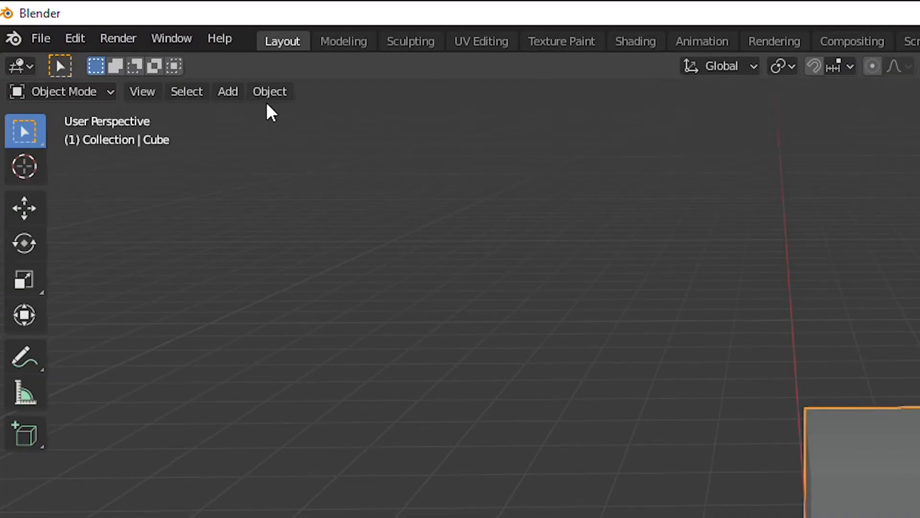
Step: Set the cube's origin to the 3D cursor
click(128, 43)
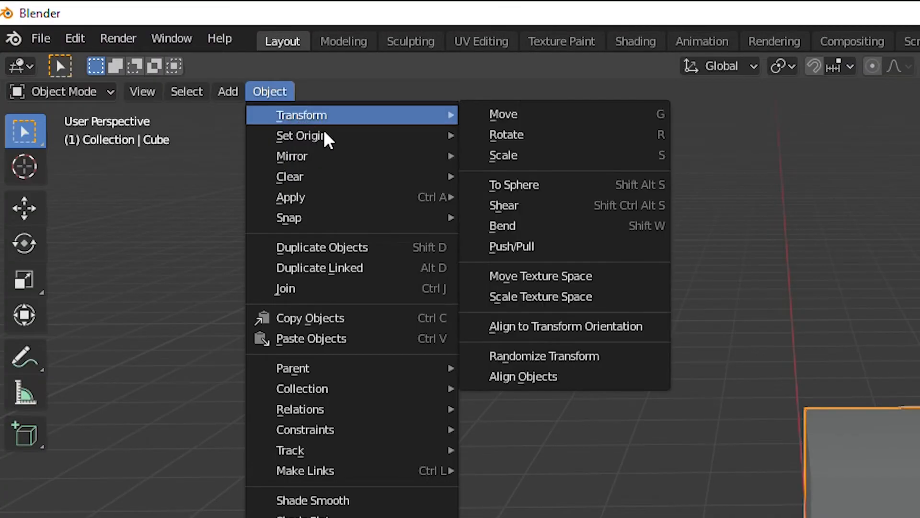
mouse_move(352, 136)
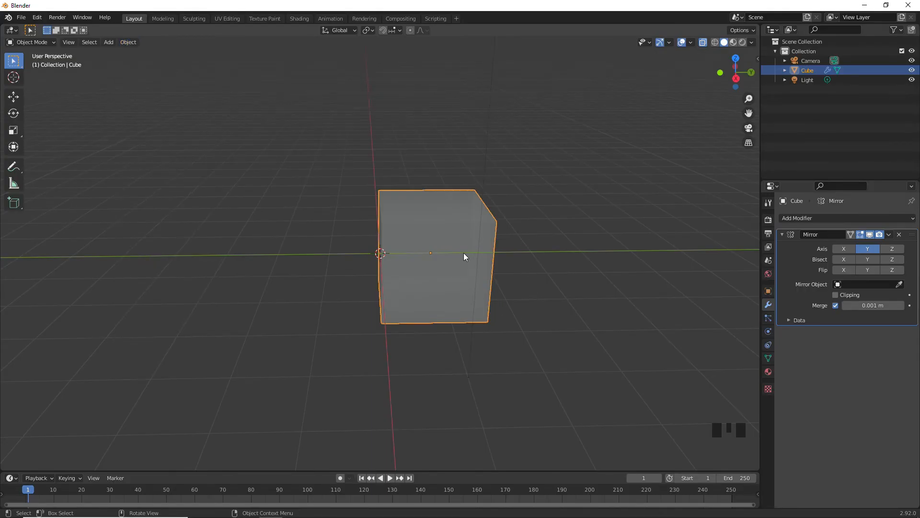
click(125, 42)
click(127, 42)
mouse_move(163, 62)
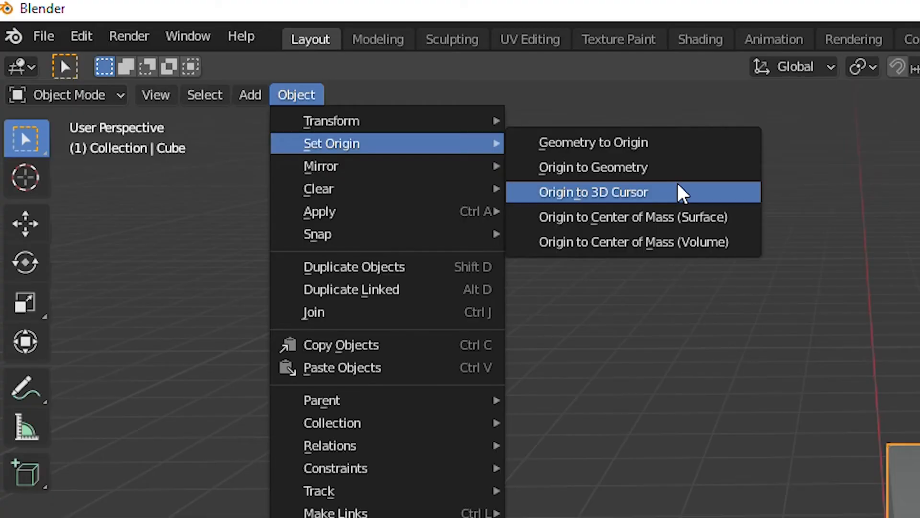
click(683, 193)
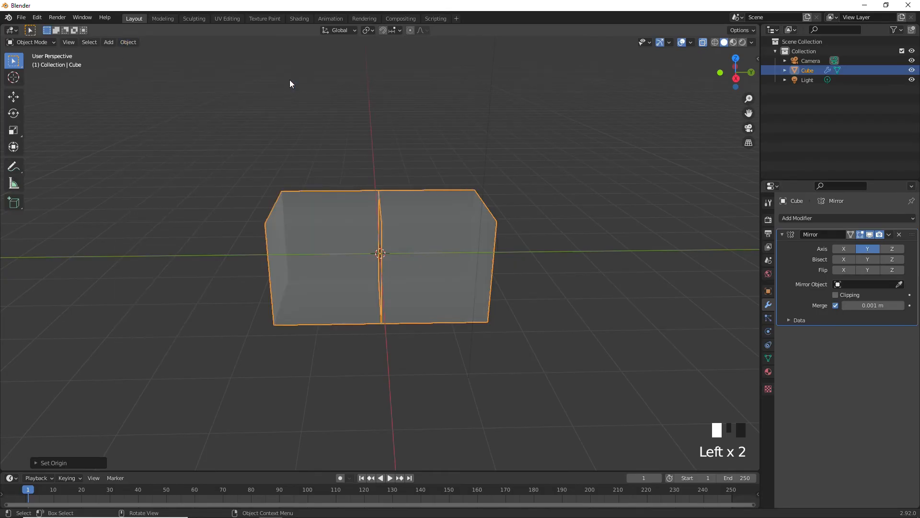
Step: Examine the cube and its mirrored copy around the relocated origin from several angles and distances
scroll(386, 276, up, 4)
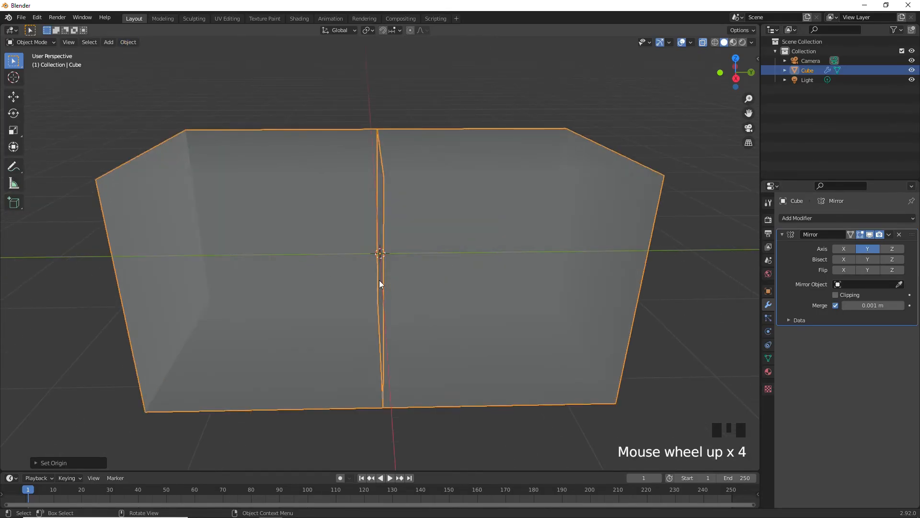
scroll(371, 281, down, 2)
middle_drag(436, 281, 419, 290)
scroll(427, 272, up, 6)
scroll(429, 270, down, 4)
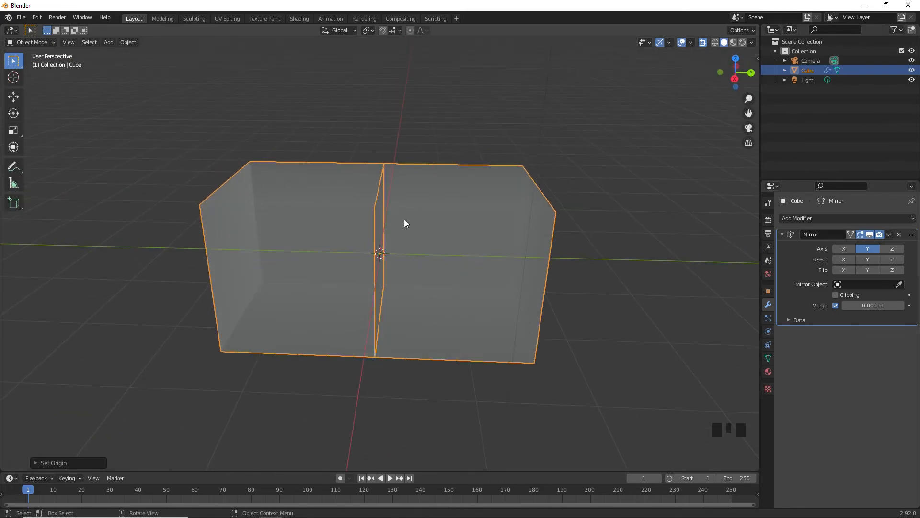
middle_drag(378, 257, 464, 235)
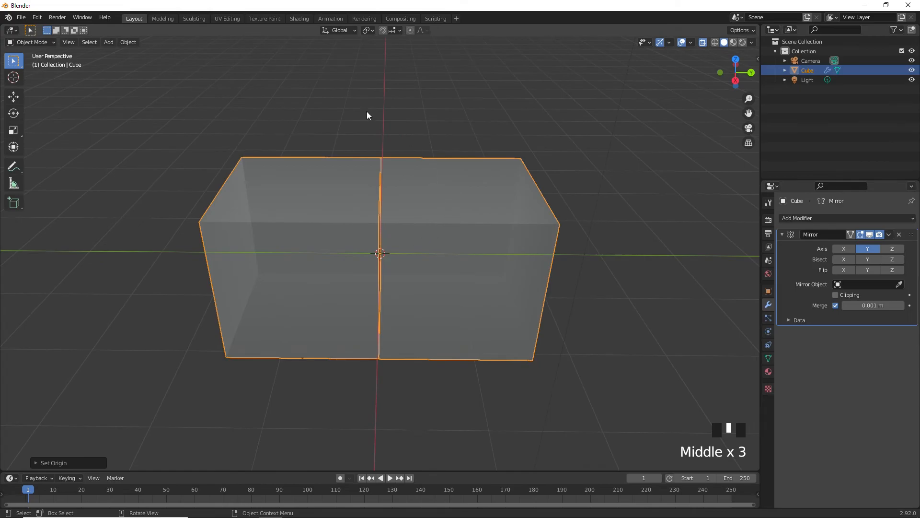
scroll(301, 249, down, 6)
middle_drag(296, 252, 422, 252)
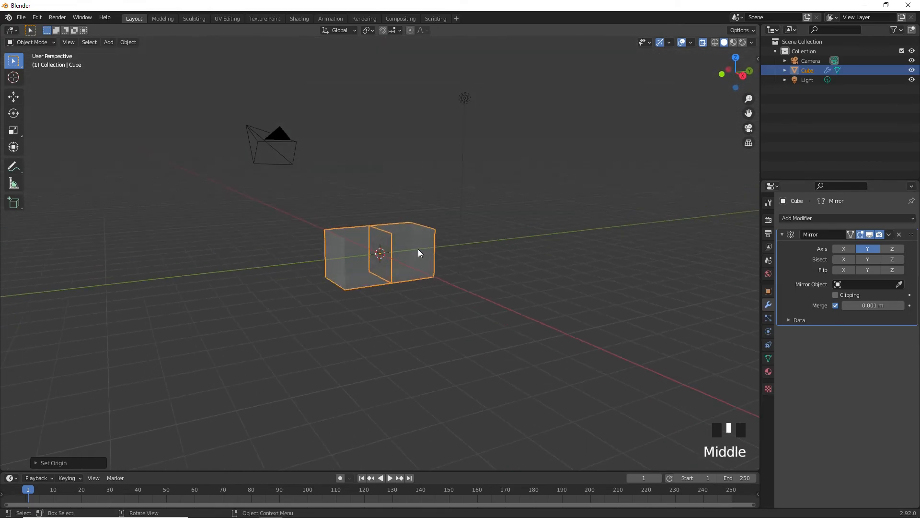
Step: Turn on Clipping in the cube's Mirror modifier
click(835, 298)
middle_drag(530, 261, 383, 260)
scroll(384, 261, up, 7)
scroll(366, 176, down, 5)
scroll(435, 281, up, 1)
Step: Turn off X-ray display in the viewport and enter Edit Mode on the cube
click(703, 43)
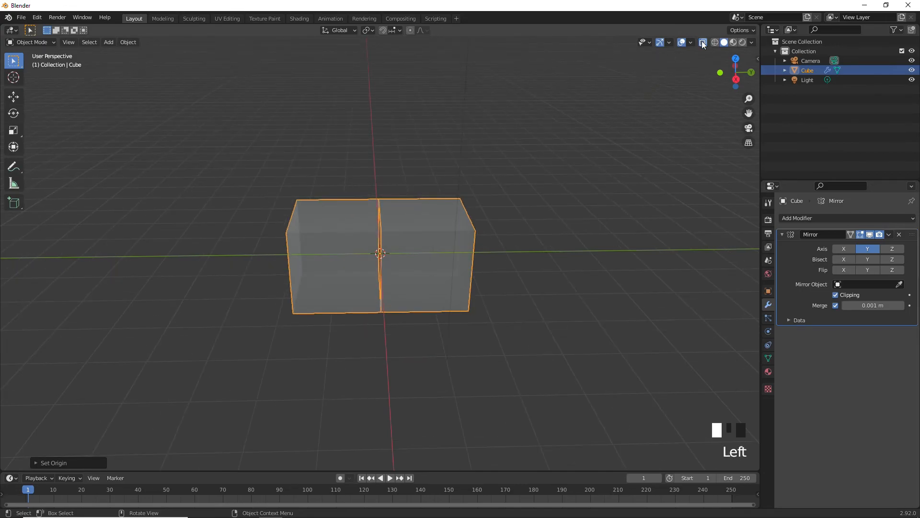
scroll(444, 246, down, 3)
middle_drag(444, 246, 450, 285)
click(417, 271)
key(Tab)
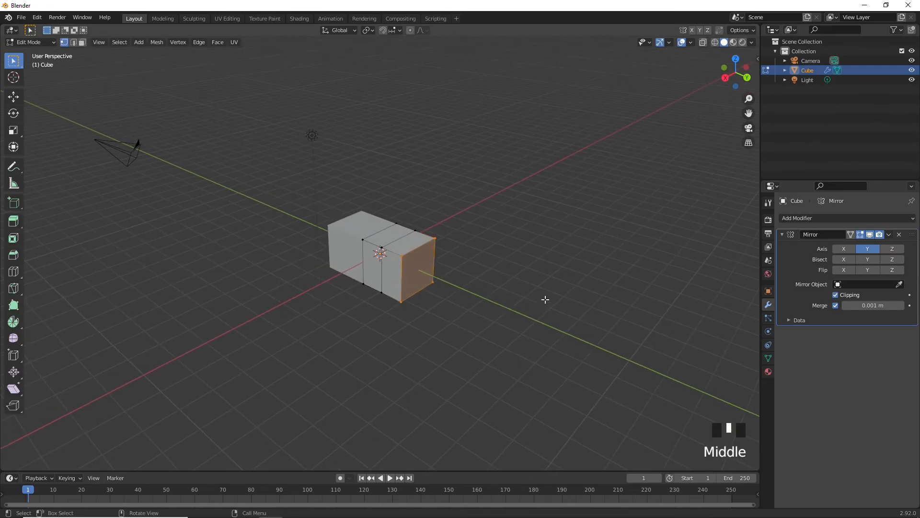
Step: Inset the cube's +Y end face and extrude it outward along the Y axis into a narrower mirrored arm
key(i)
click(534, 290)
key(e)
click(413, 331)
middle_drag(412, 331, 385, 278)
scroll(419, 281, up, 3)
click(419, 282)
scroll(411, 300, down, 4)
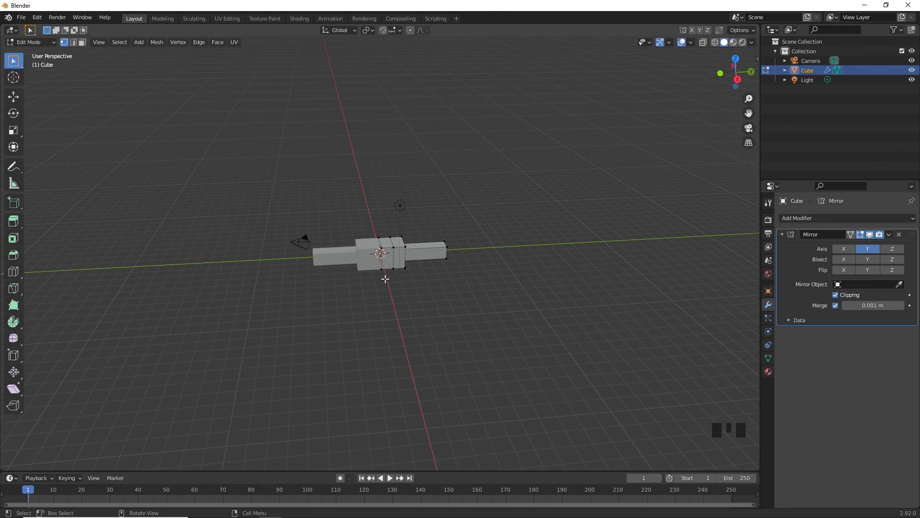
scroll(433, 306, up, 4)
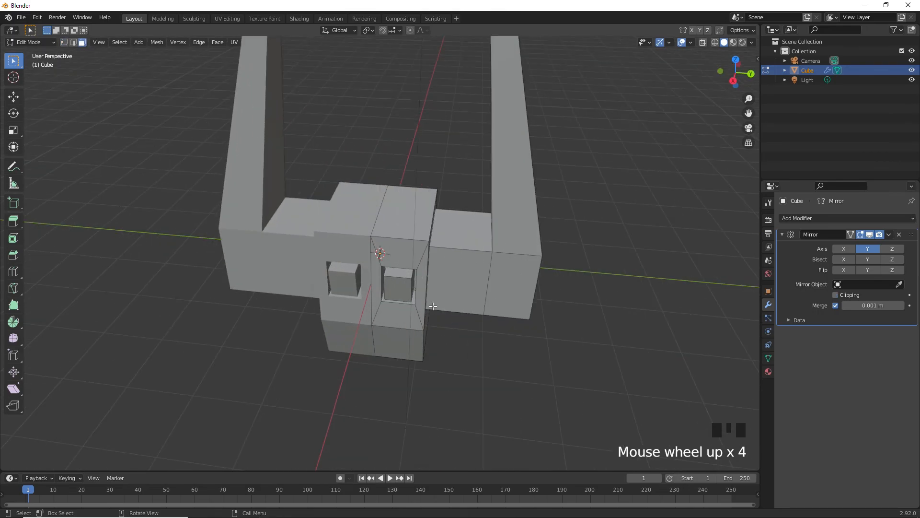